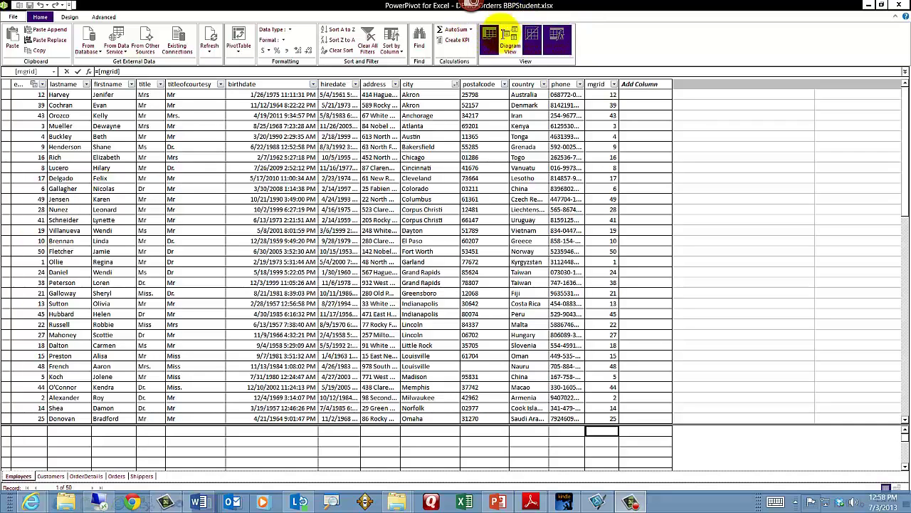
Review the table relationships in the diagram view and return to the data view.
{"action": "left_click", "coordinate": [510, 41]}
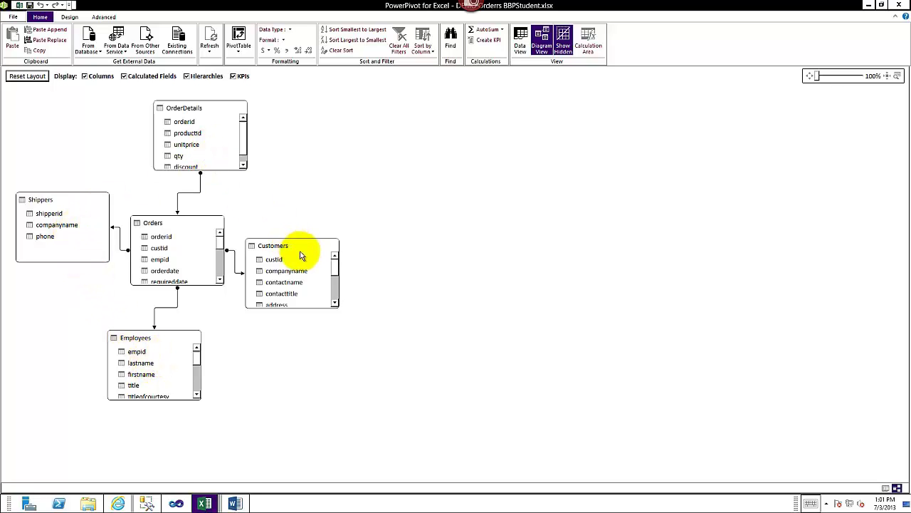
{"action": "left_click", "coordinate": [521, 40]}
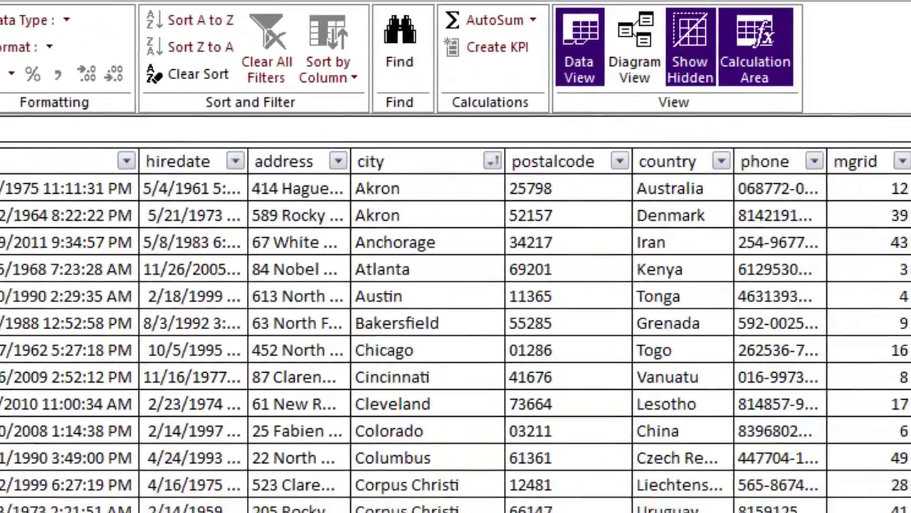
Add a calculated column to the Employees table with the formula =[firstname]& " " &[lastname].
{"action": "left_click", "coordinate": [681, 143]}
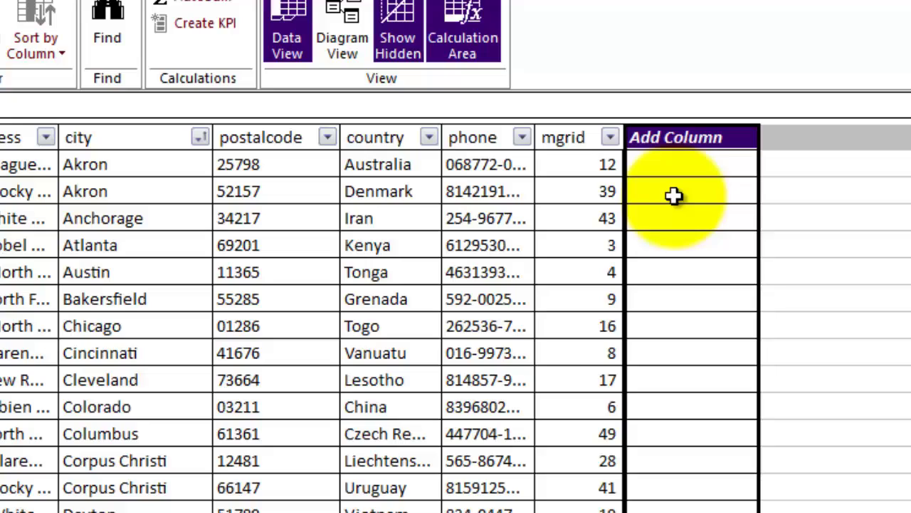
{"action": "left_click", "coordinate": [657, 169]}
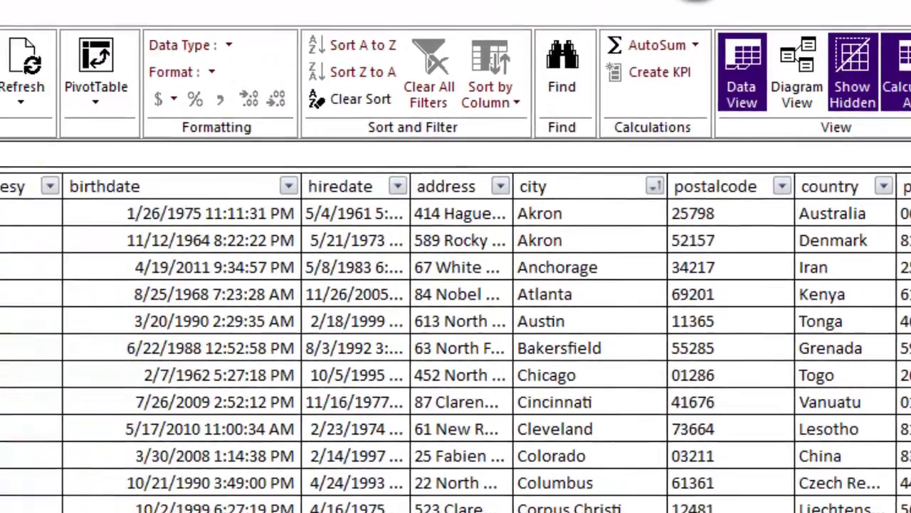
{"action": "left_click", "coordinate": [0, 105]}
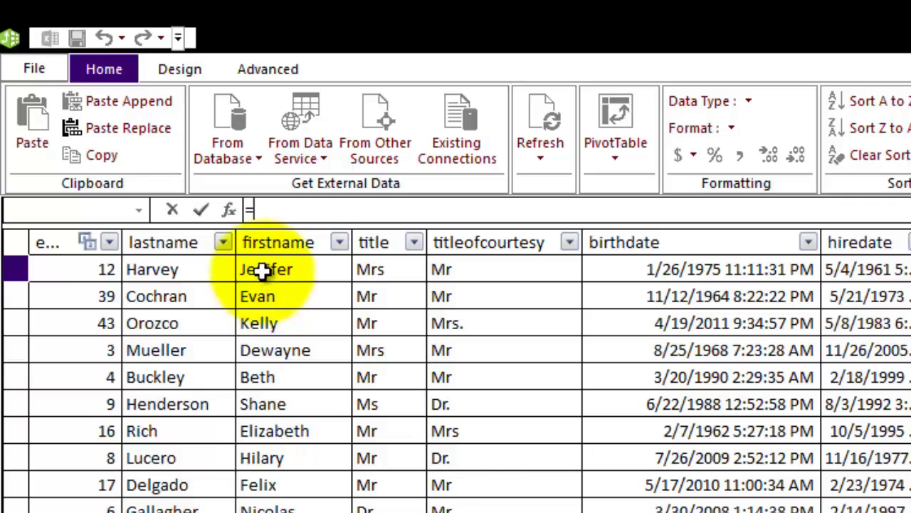
{"action": "left_click", "coordinate": [262, 270]}
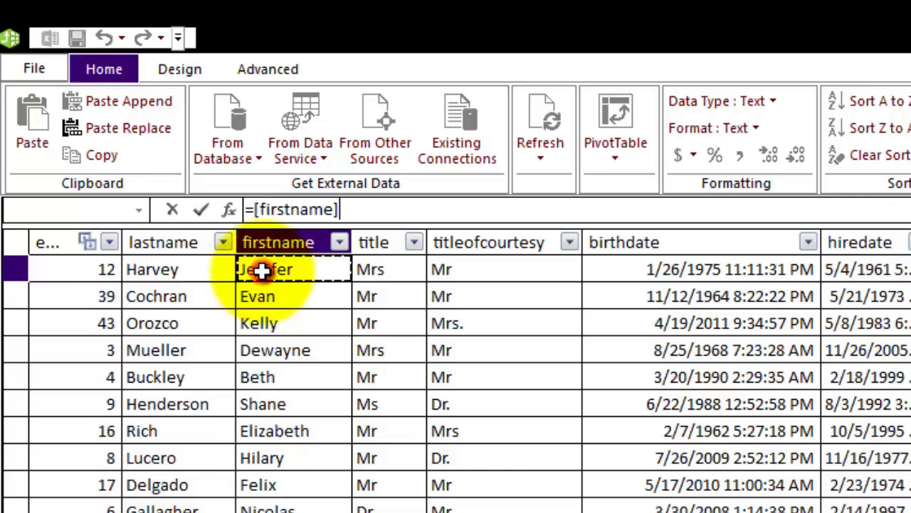
{"action": "left_click", "coordinate": [363, 209]}
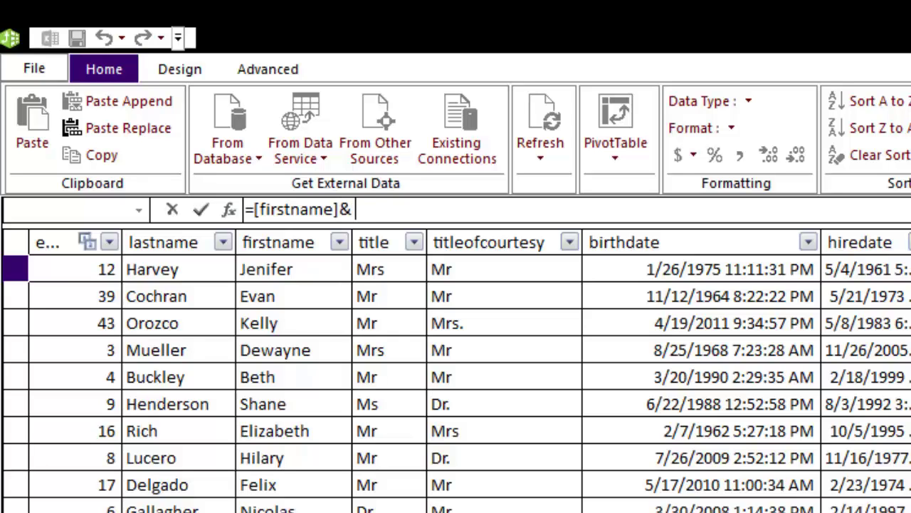
{"action": "type", "text": "& \" \" &"}
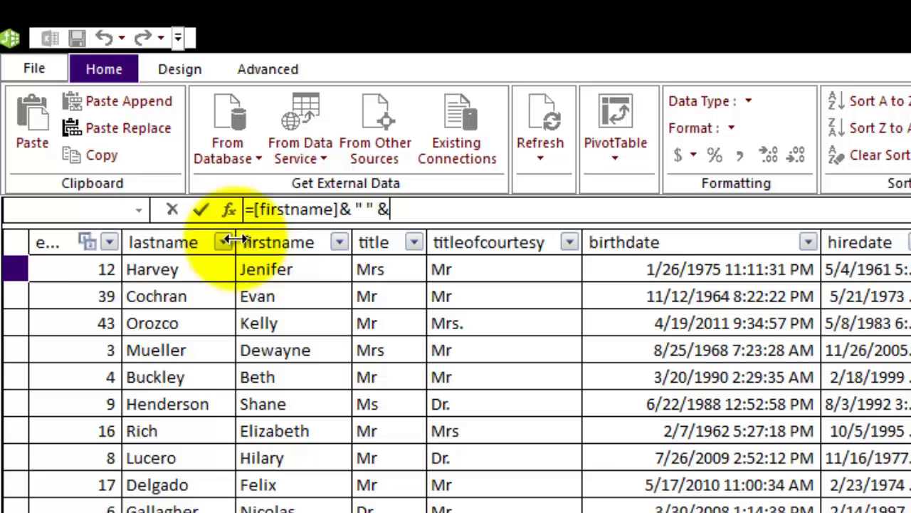
{"action": "left_click", "coordinate": [175, 242]}
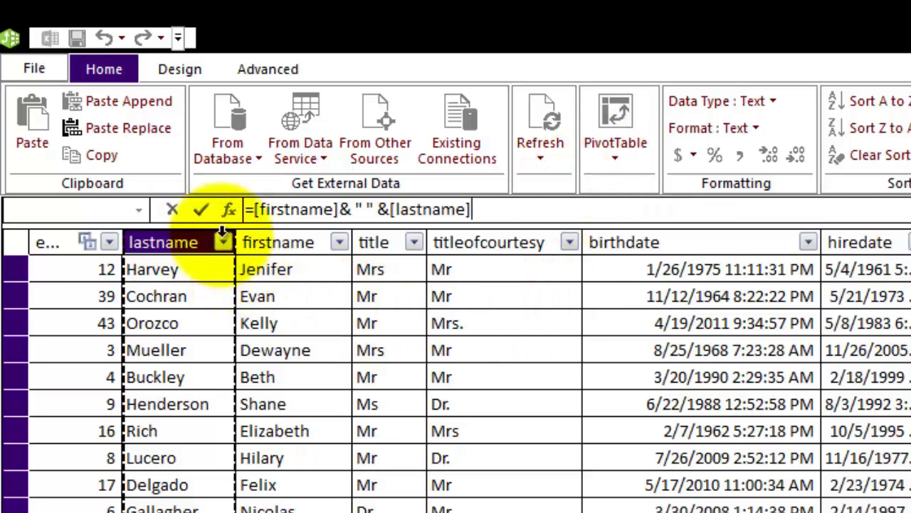
{"action": "left_click", "coordinate": [201, 209]}
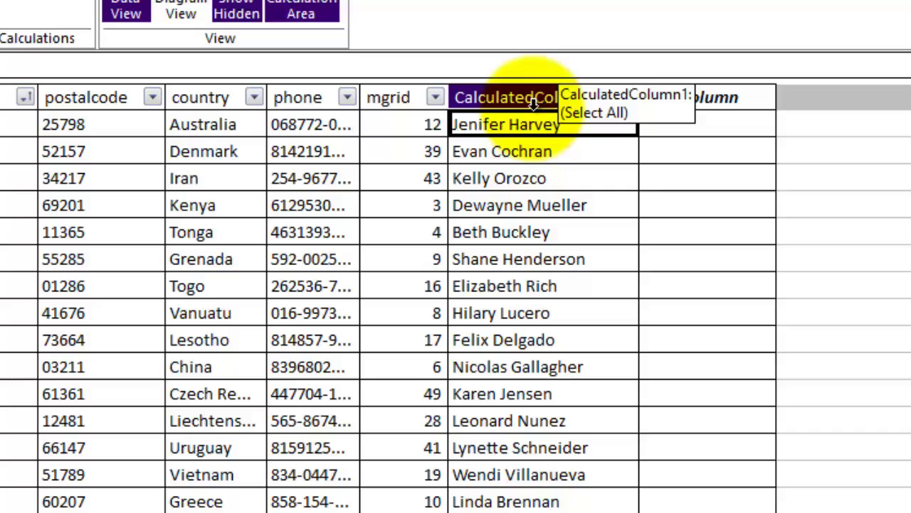
Rename the calculated column that joins first and last names as Full NAme.
{"action": "right_click", "coordinate": [536, 107]}
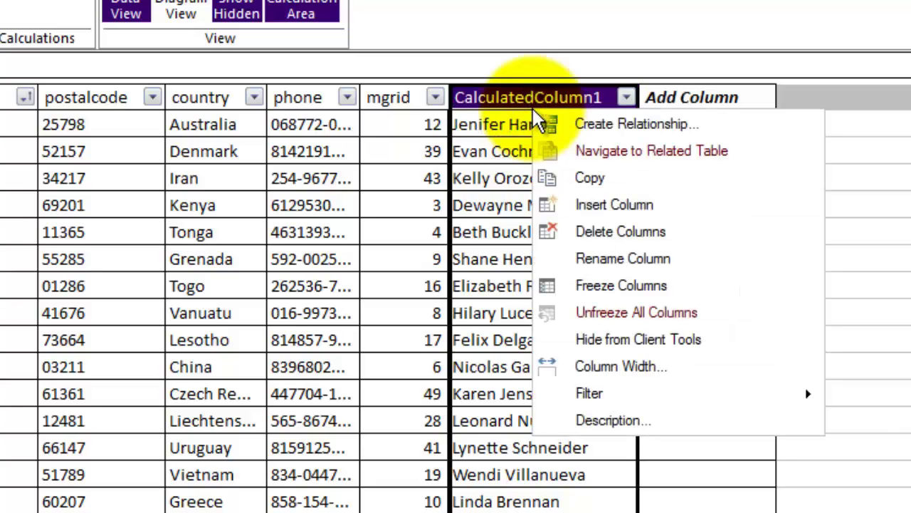
{"action": "left_click", "coordinate": [638, 258]}
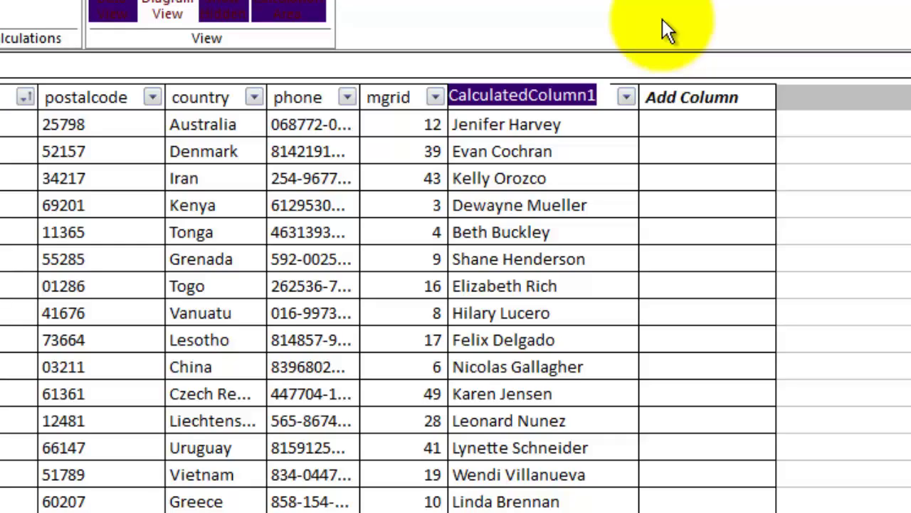
{"action": "type", "text": "Full NAme"}
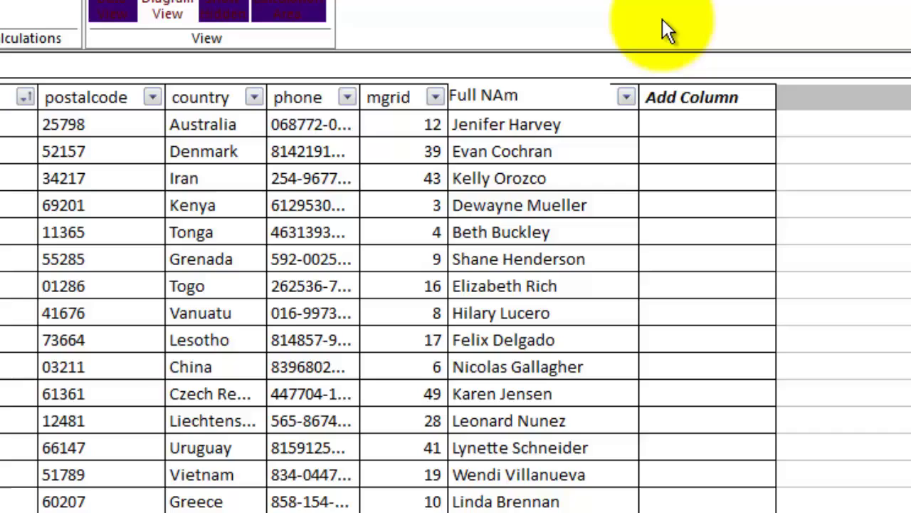
{"action": "double_click", "coordinate": [512, 95]}
{"action": "right_click", "coordinate": [502, 96]}
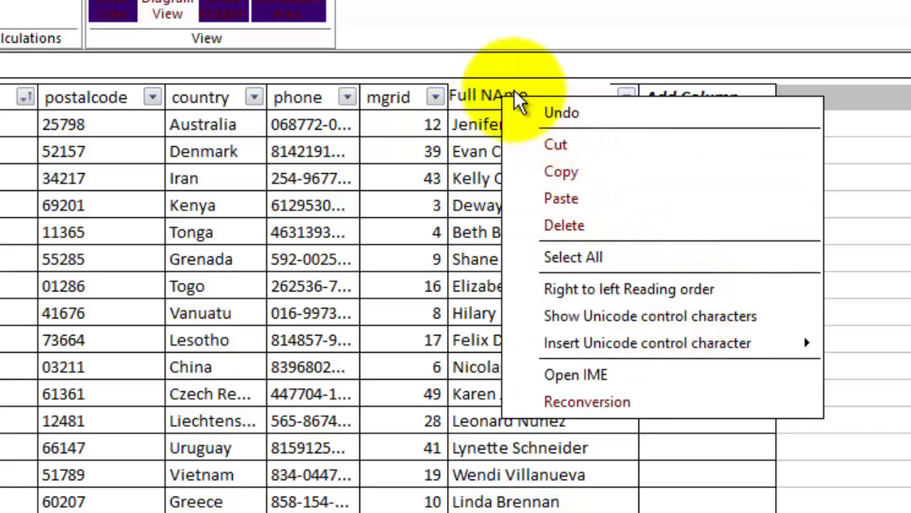
{"action": "left_click", "coordinate": [514, 91]}
{"action": "double_click", "coordinate": [498, 95]}
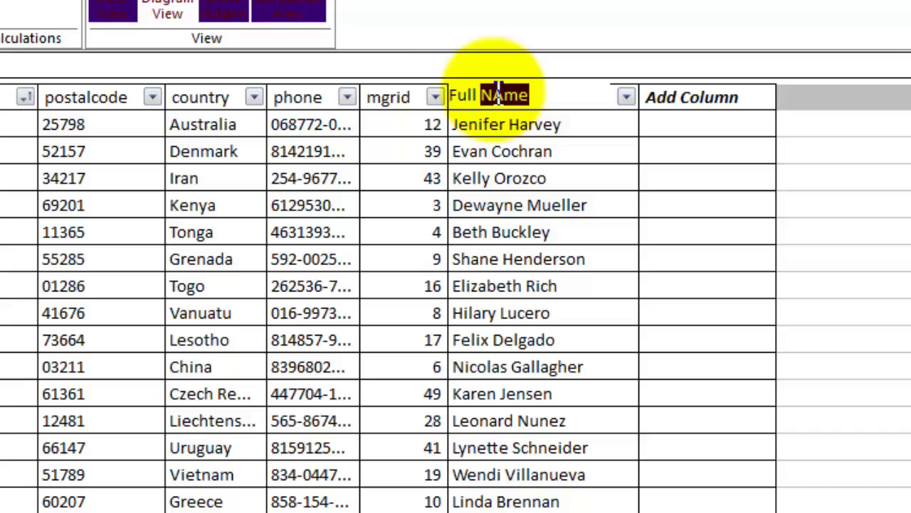
{"action": "left_click", "coordinate": [553, 93]}
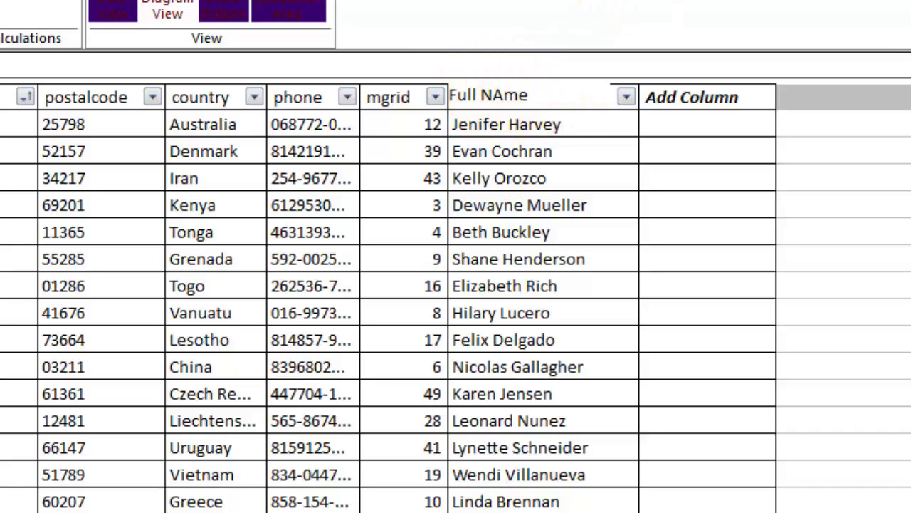
{"action": "left_click", "coordinate": [572, 93]}
{"action": "left_click", "coordinate": [580, 138]}
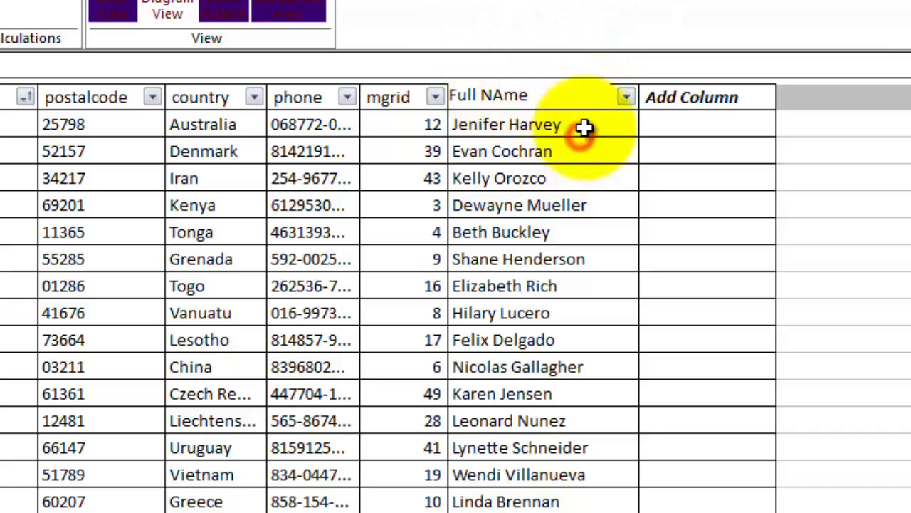
Correct the capitalisation of the calculated column's name so that it reads Full Name.
{"action": "left_click", "coordinate": [560, 98]}
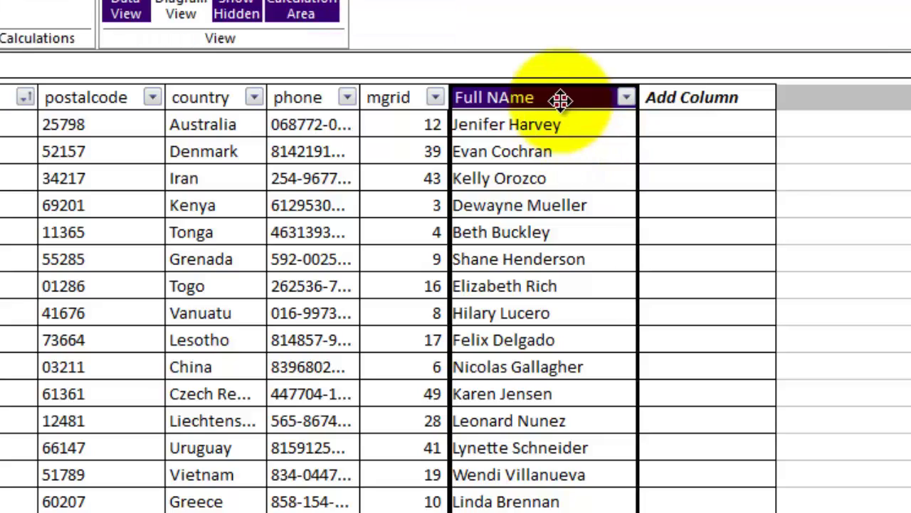
{"action": "right_click", "coordinate": [561, 101]}
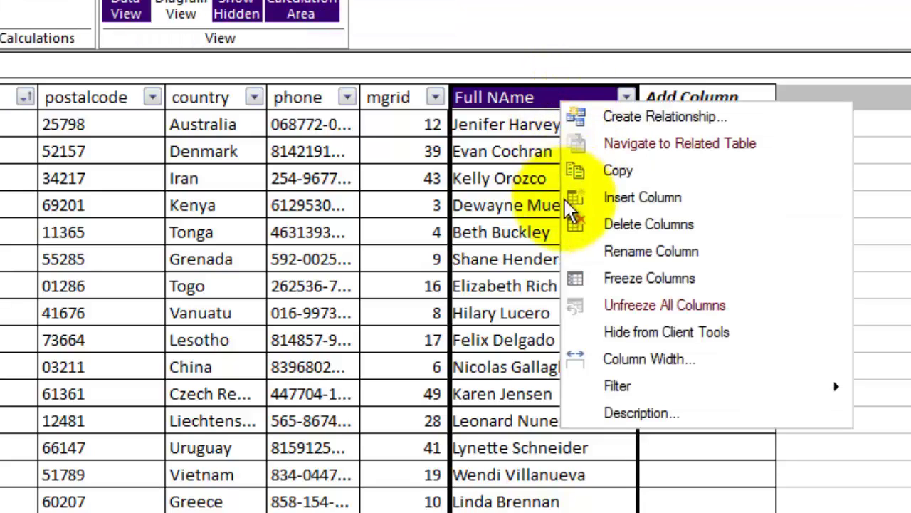
{"action": "left_click", "coordinate": [599, 250]}
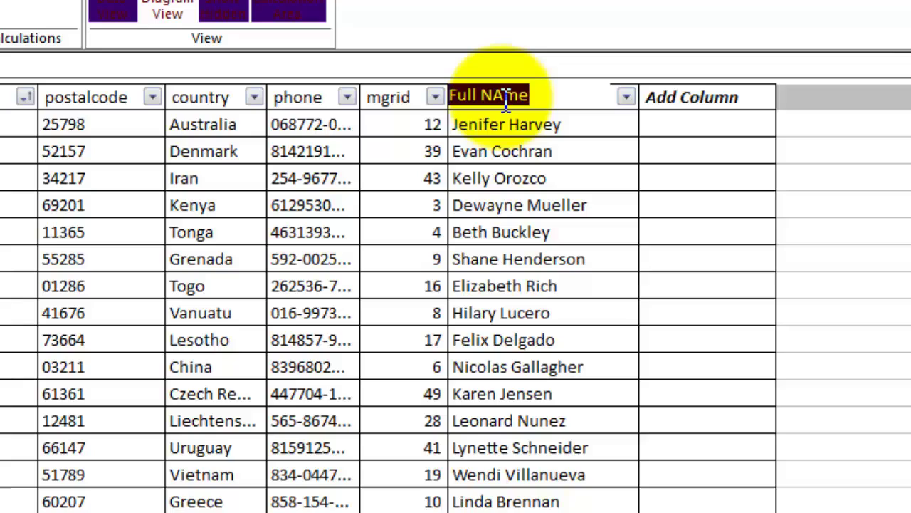
{"action": "key", "text": "Return"}
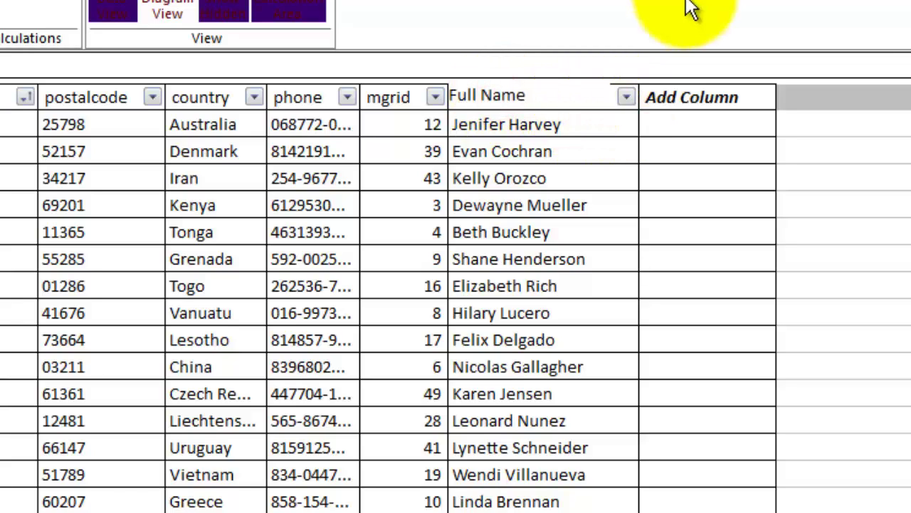
{"action": "left_click", "coordinate": [593, 131]}
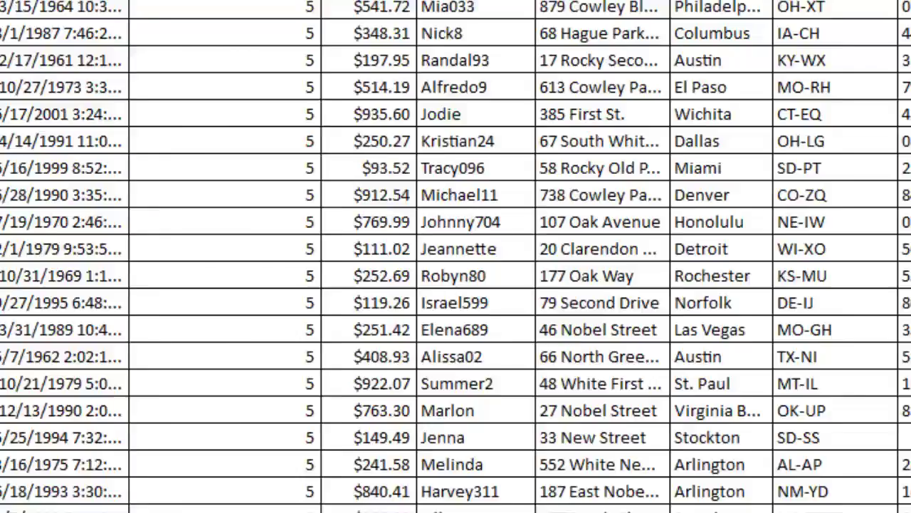
Start a calculated column in the Orders table with an IF formula testing [shippeddate]>[requireddate].
{"action": "left_click", "coordinate": [372, 234]}
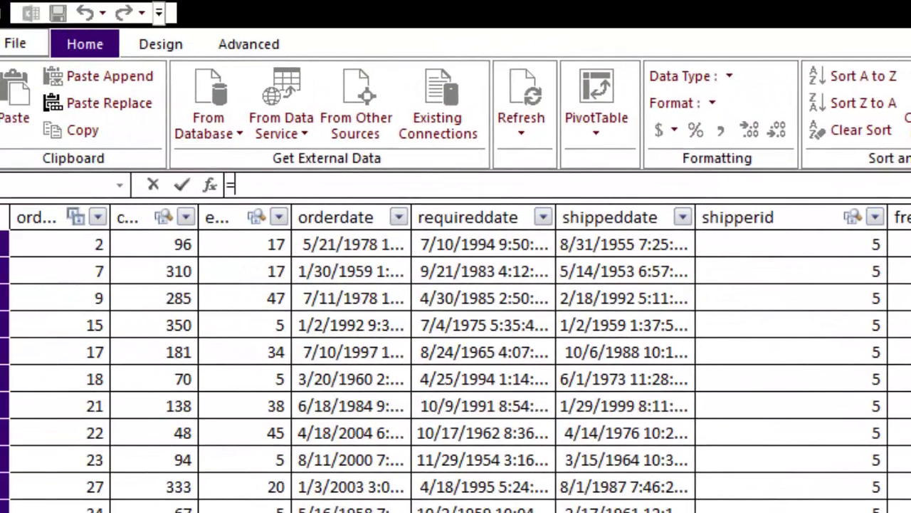
{"action": "type", "text": "i"}
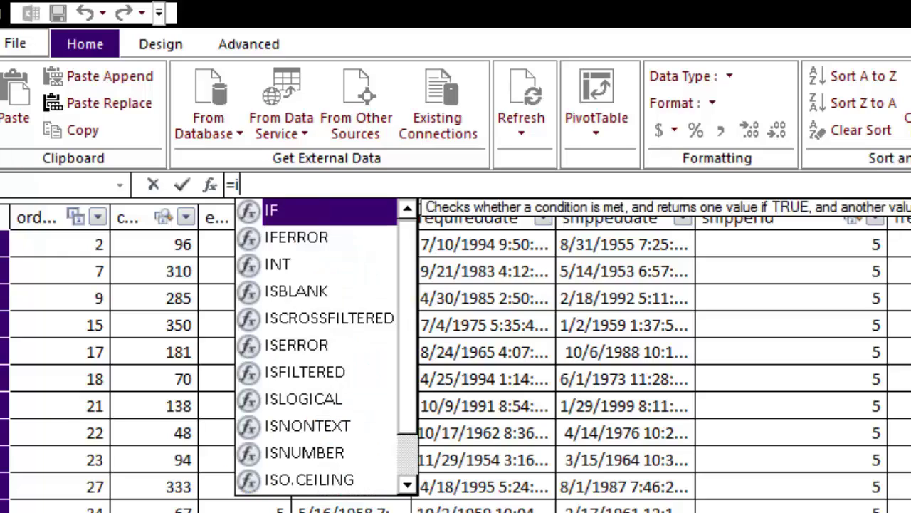
{"action": "double_click", "coordinate": [274, 212]}
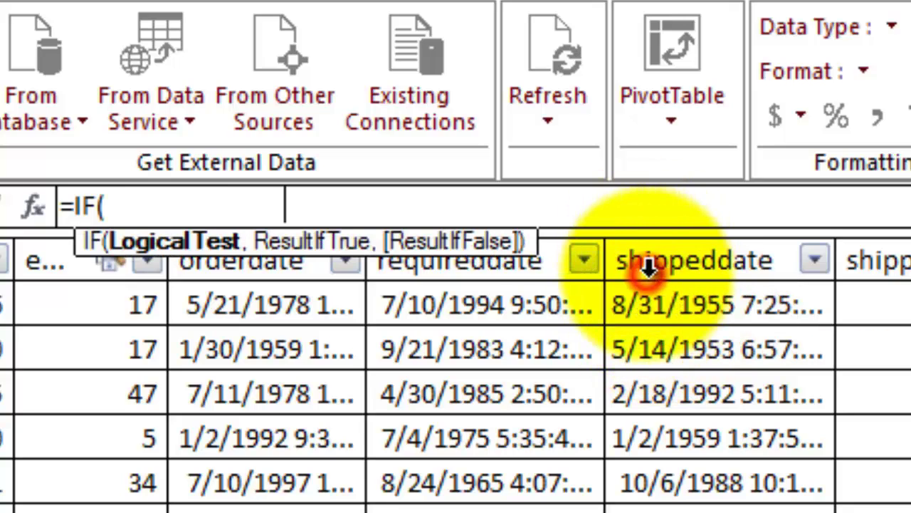
{"action": "left_click", "coordinate": [648, 263]}
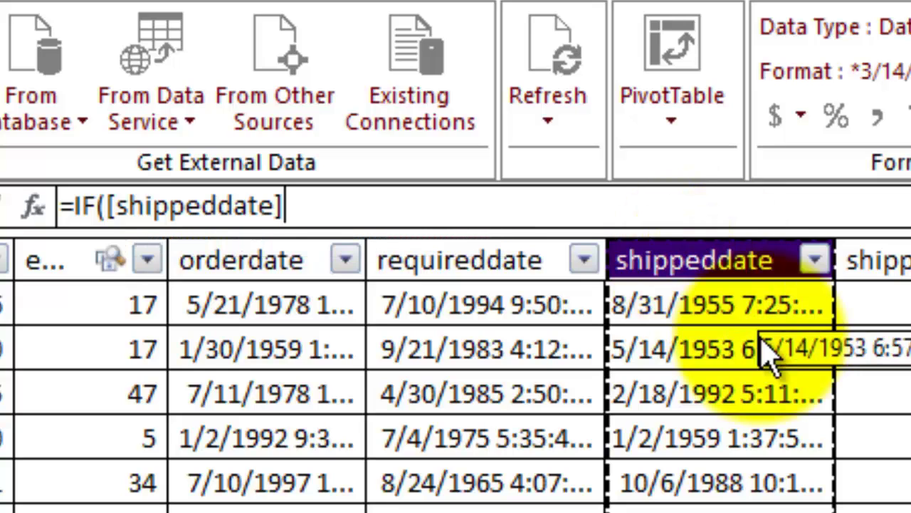
{"action": "type", "text": ">"}
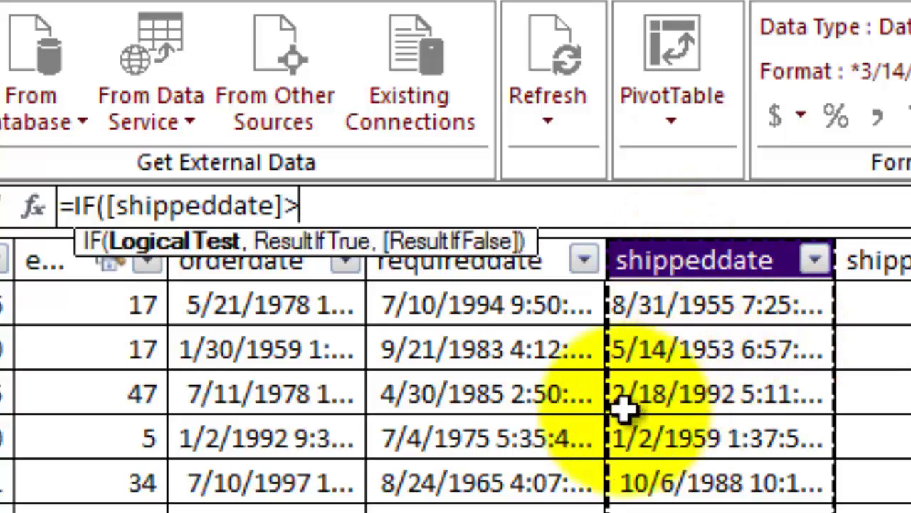
{"action": "left_click", "coordinate": [503, 271]}
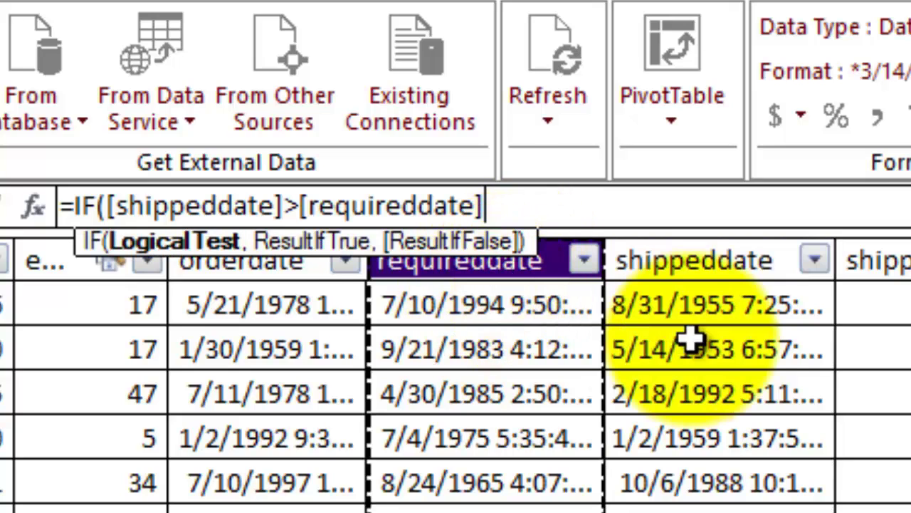
Complete the Orders IF formula to return "LAte" when true and "On Time" when false, and commit it.
{"action": "type", "text": ","}
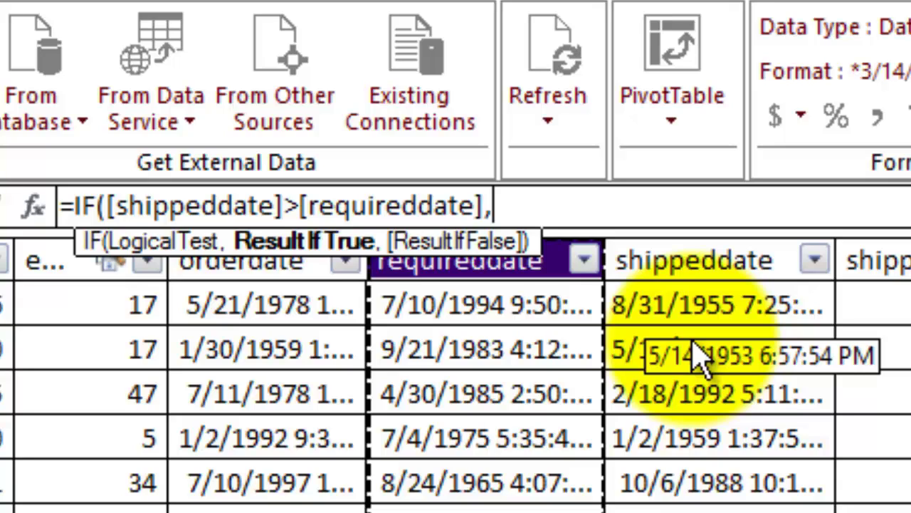
{"action": "type", "text": "\""}
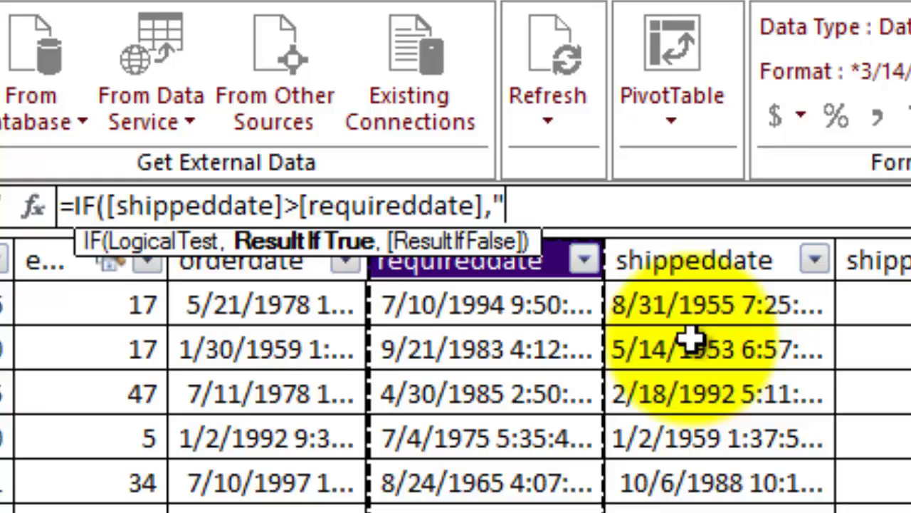
{"action": "type", "text": "LAte"}
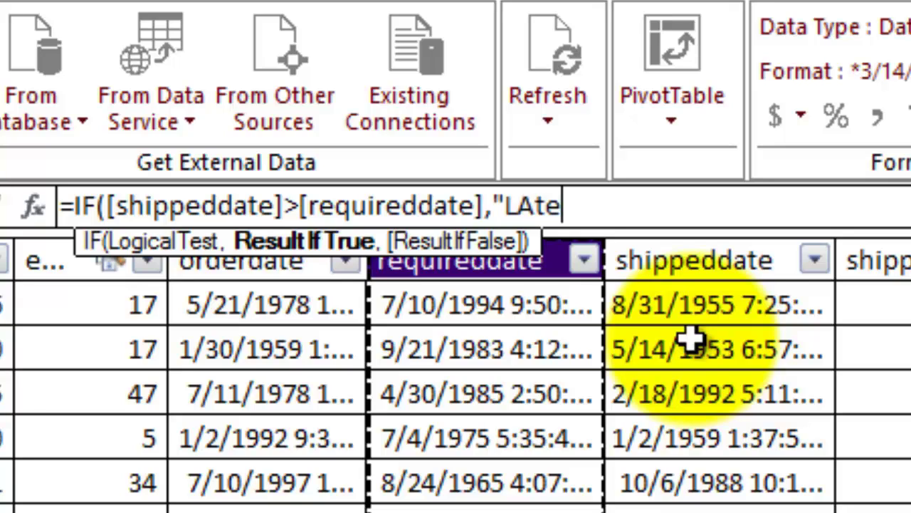
{"action": "type", "text": "\","}
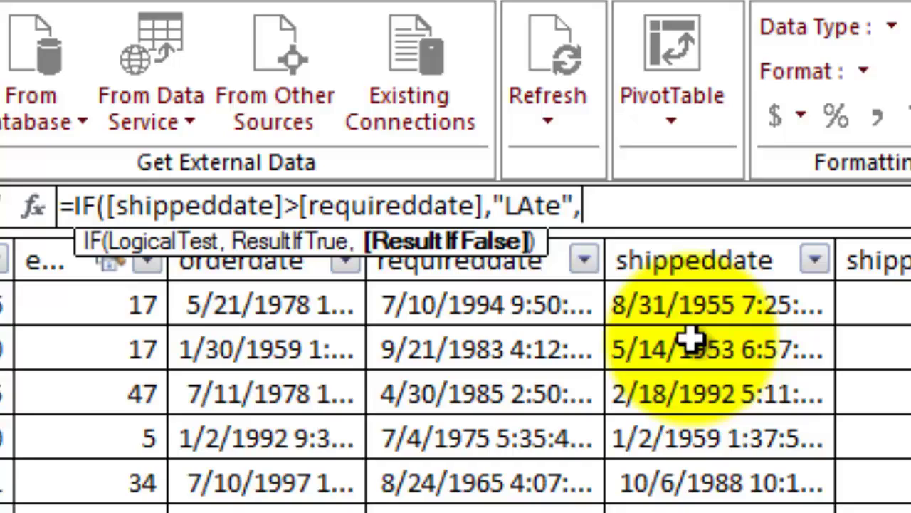
{"action": "type", "text": "\"In"}
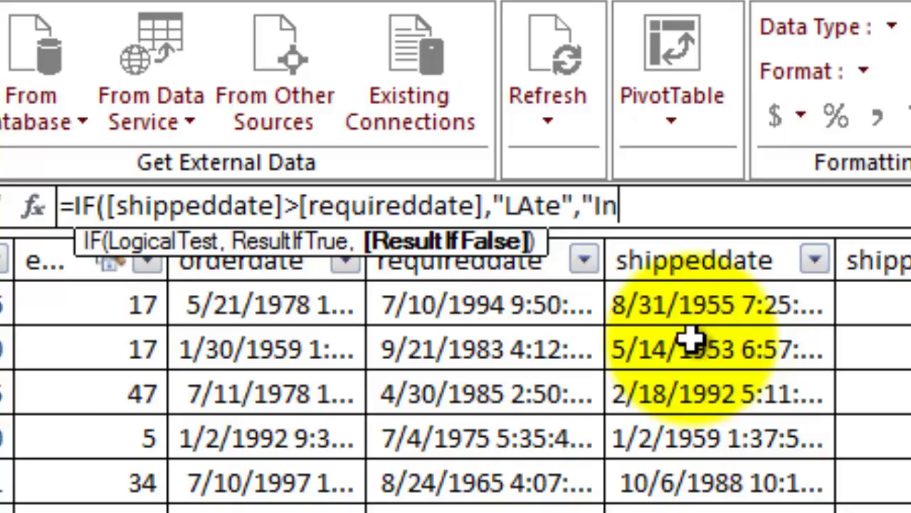
{"action": "key", "text": "BackSpace"}
{"action": "key", "text": "BackSpace"}
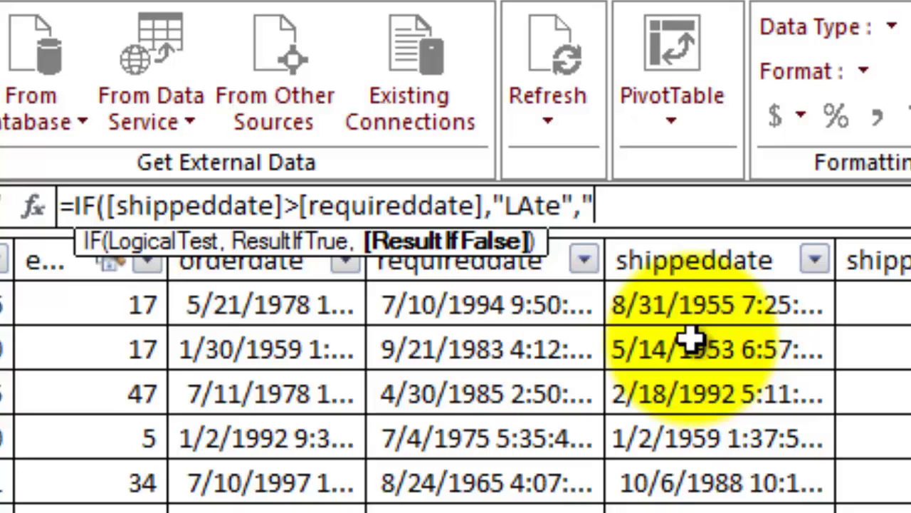
{"action": "type", "text": "On "}
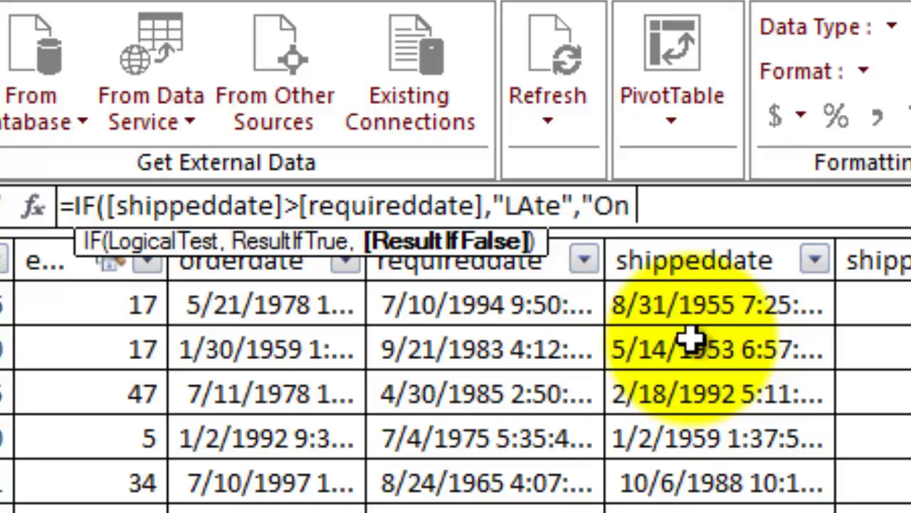
{"action": "type", "text": "Time\""}
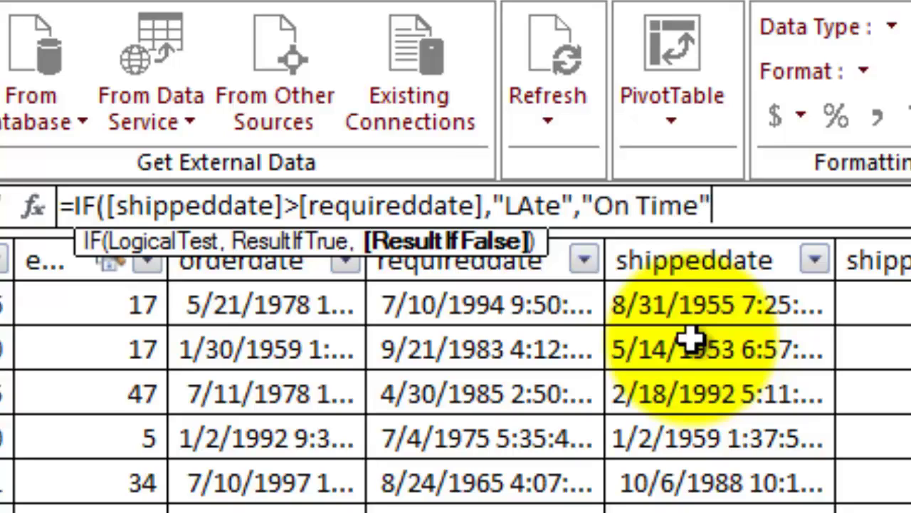
{"action": "type", "text": ")"}
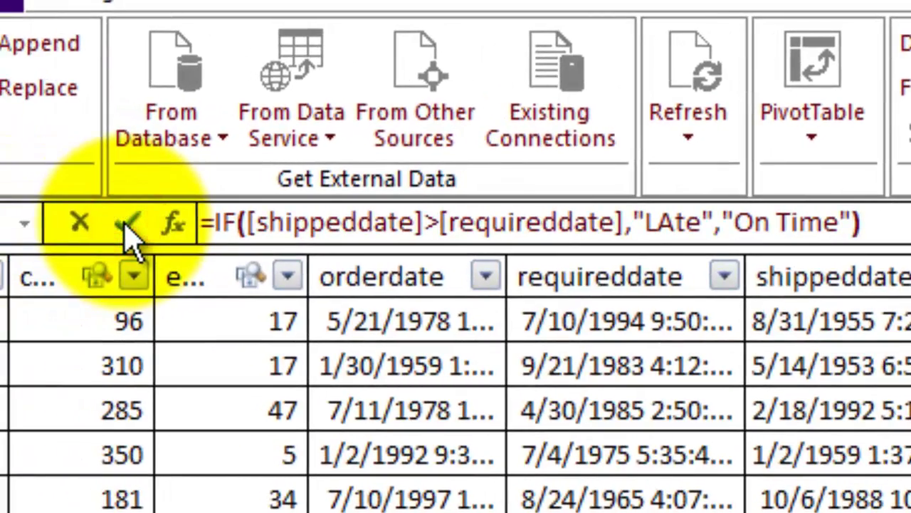
{"action": "left_click", "coordinate": [128, 226]}
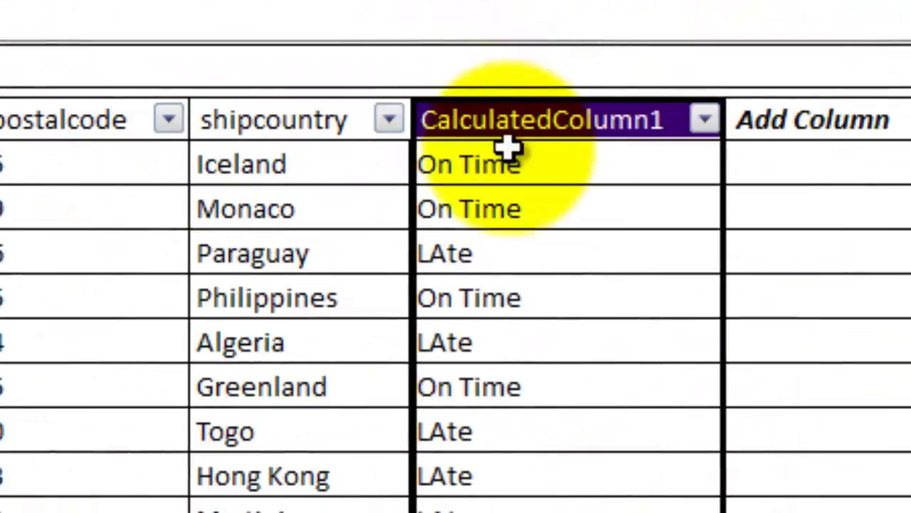
Rename the calculated column in the Orders table as On time Late.
{"action": "right_click", "coordinate": [493, 127]}
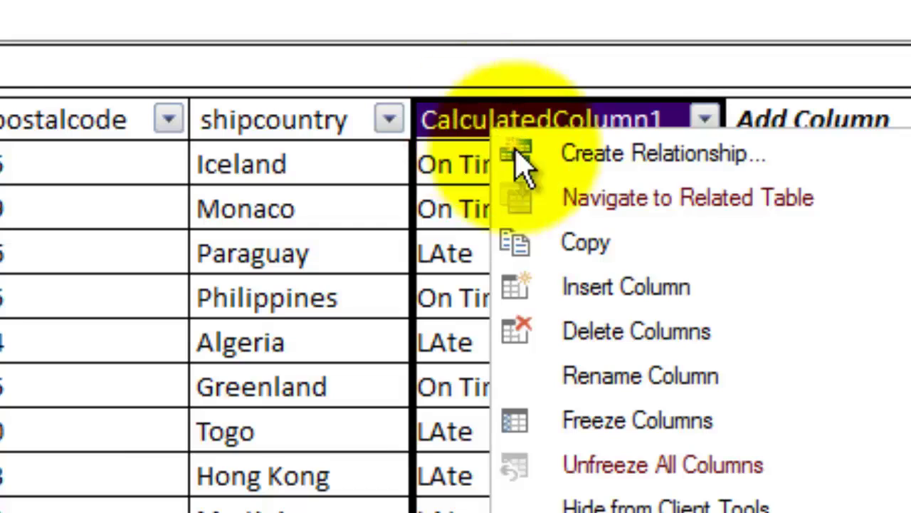
{"action": "left_click", "coordinate": [747, 376]}
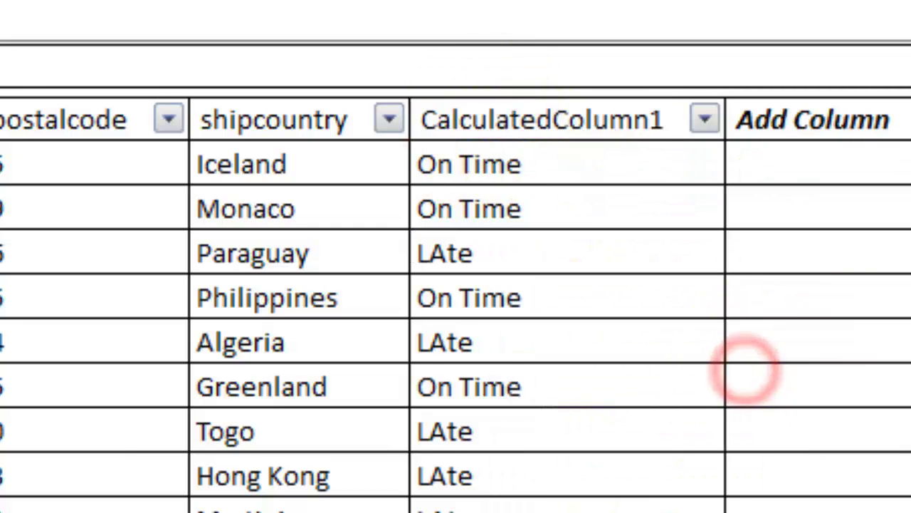
{"action": "type", "text": "On"}
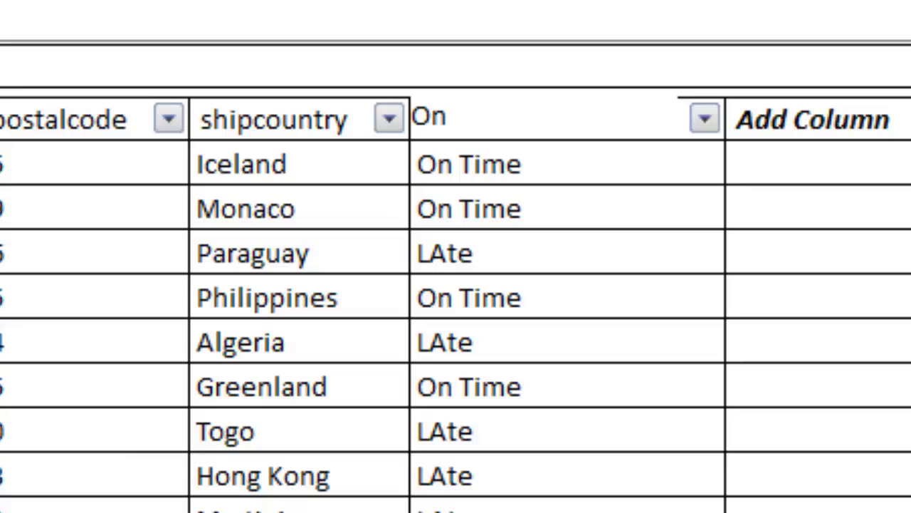
{"action": "type", "text": " time a"}
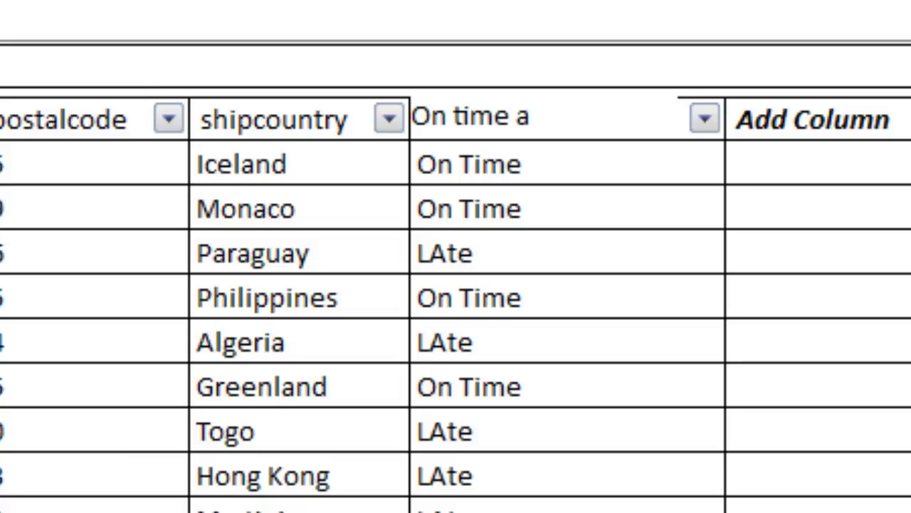
{"action": "key", "text": "BackSpace"}
{"action": "type", "text": "Late"}
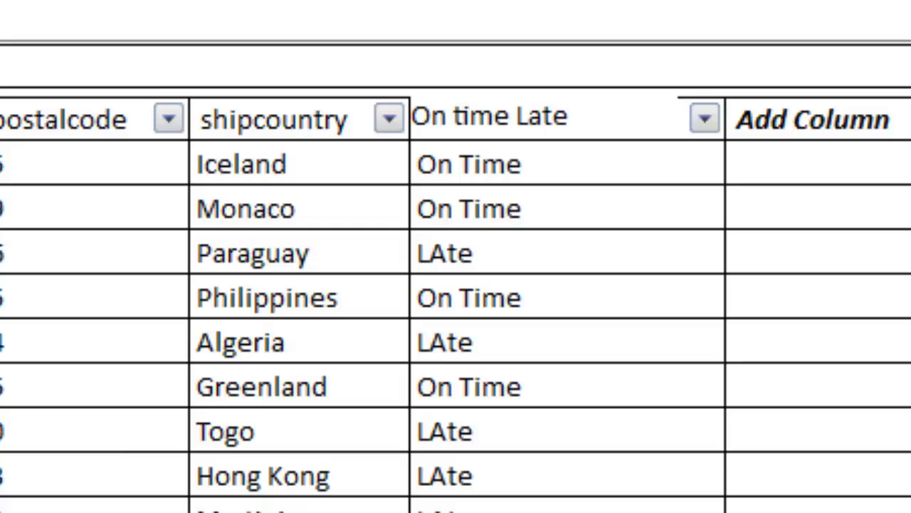
{"action": "key", "text": "Return"}
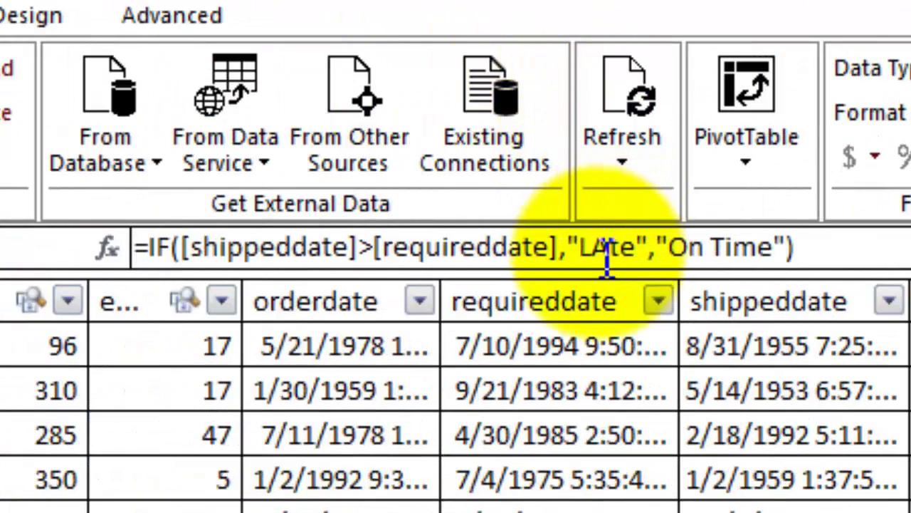
Correct the true result in the On time Late column's IF formula to read "Late".
{"action": "left_click", "coordinate": [606, 253]}
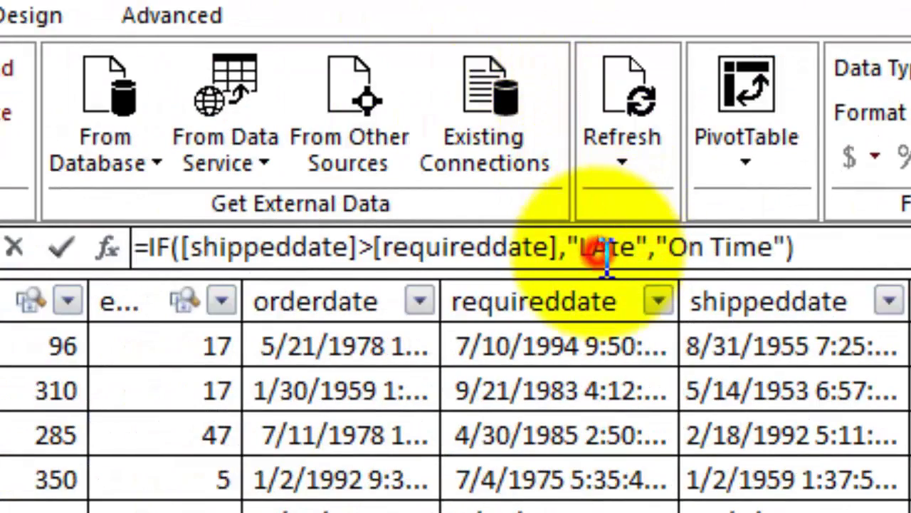
{"action": "key", "text": "Right"}
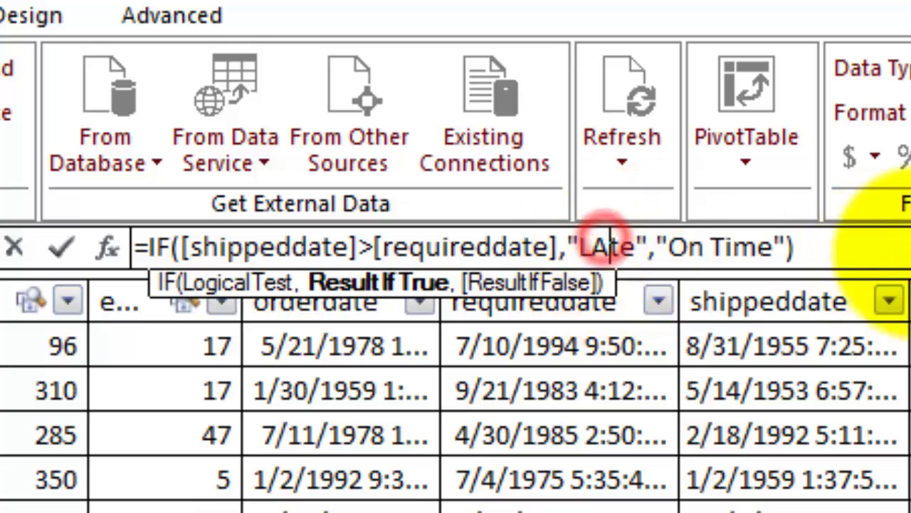
{"action": "key", "text": "BackSpace"}
{"action": "type", "text": "a"}
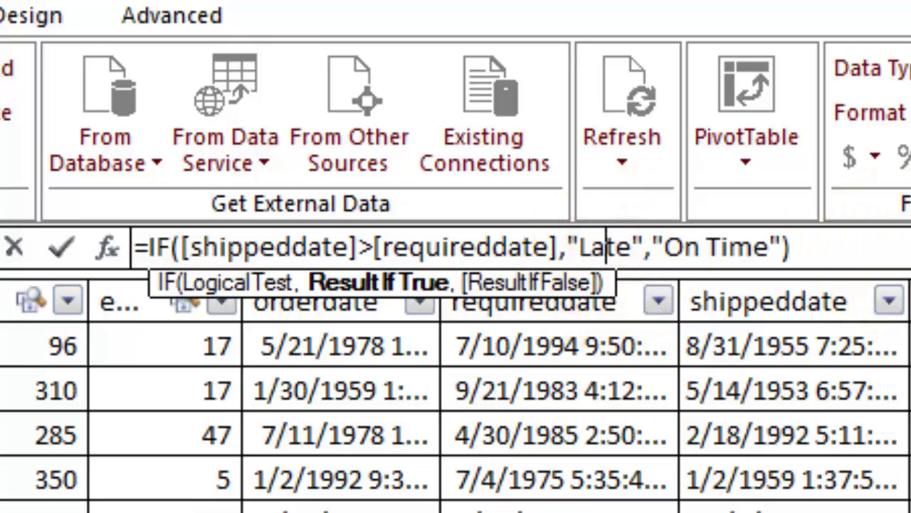
{"action": "left_click", "coordinate": [60, 251]}
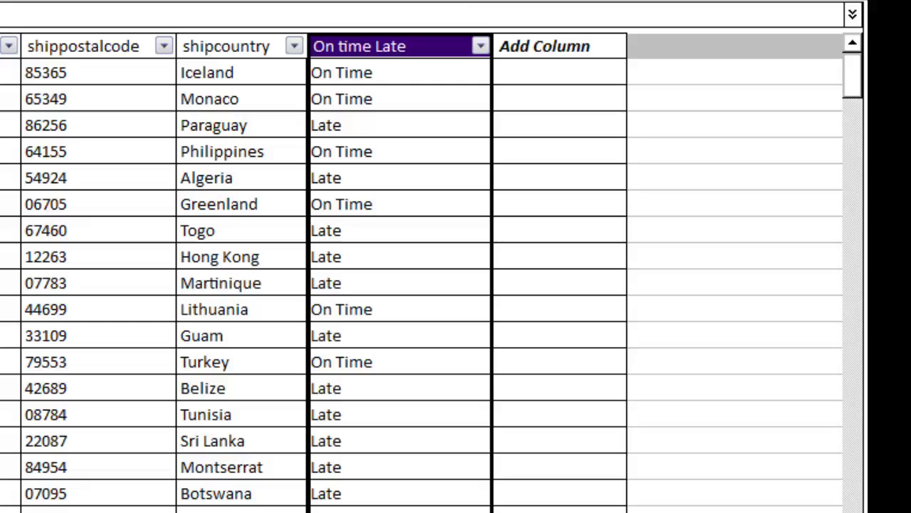
{"action": "left_click", "coordinate": [413, 22]}
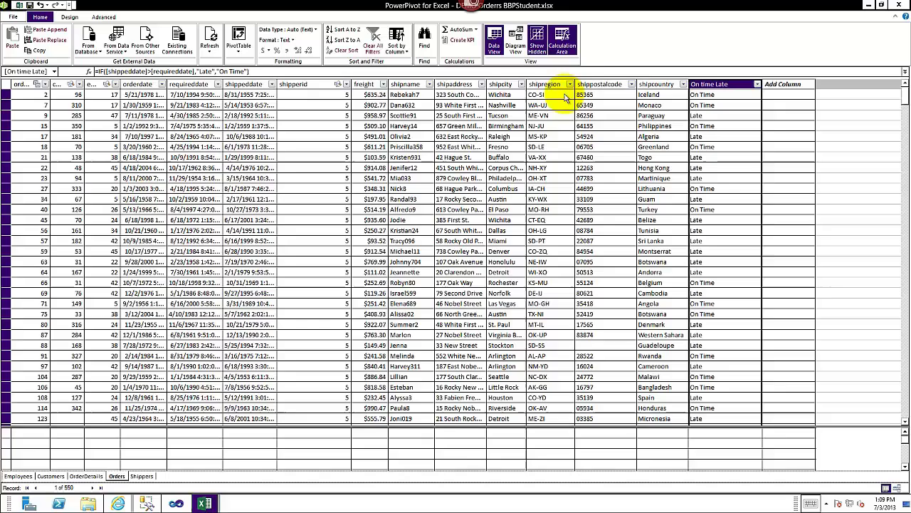
{"action": "left_click", "coordinate": [609, 84]}
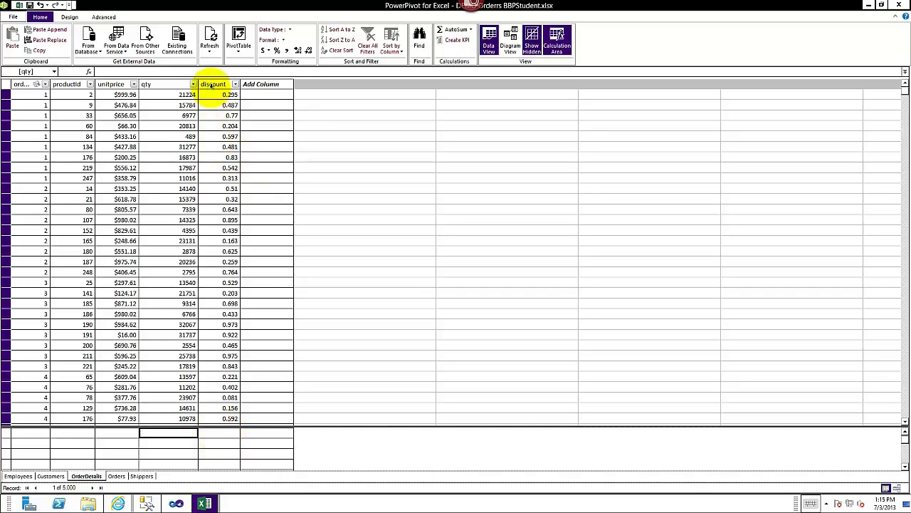
Add an AutoSum average of the discount column in the OrderDetails table and widen the column to fit the measure.
{"action": "left_click", "coordinate": [212, 85]}
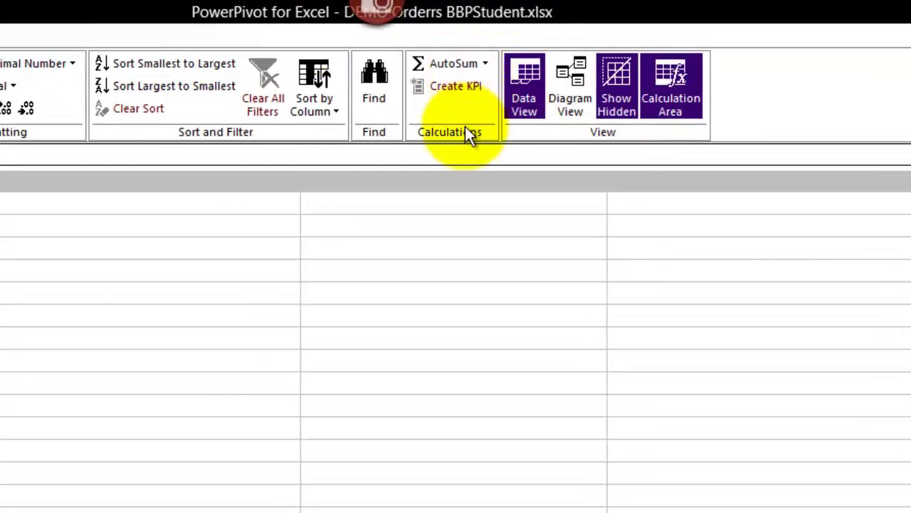
{"action": "left_click", "coordinate": [485, 64]}
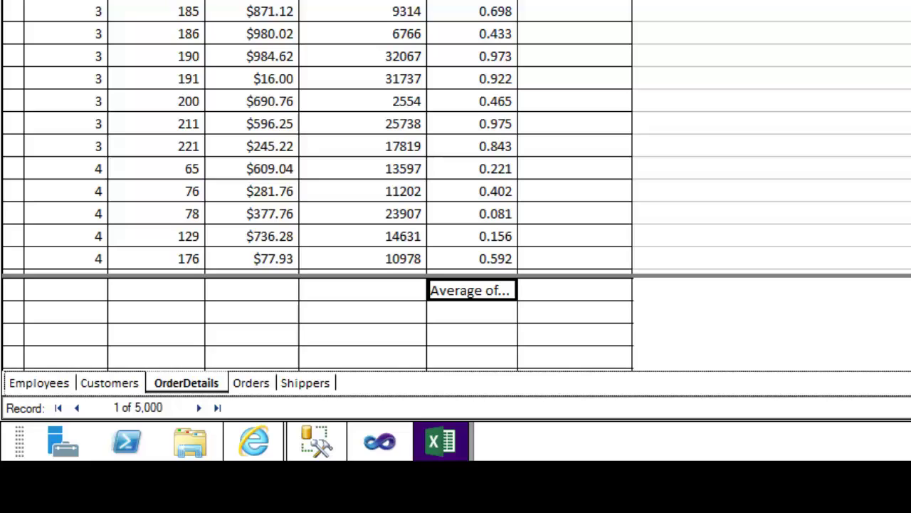
{"action": "left_click_drag", "start_coordinate": [517, 242], "coordinate": [705, 242]}
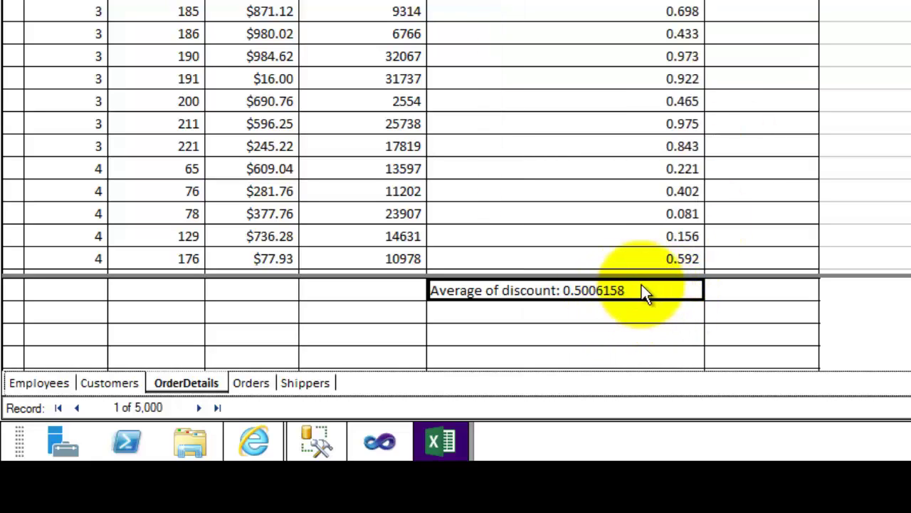
Add a maximum measure for discount directly below the average and select the empty calculation cell beneath it.
{"action": "left_click", "coordinate": [629, 316]}
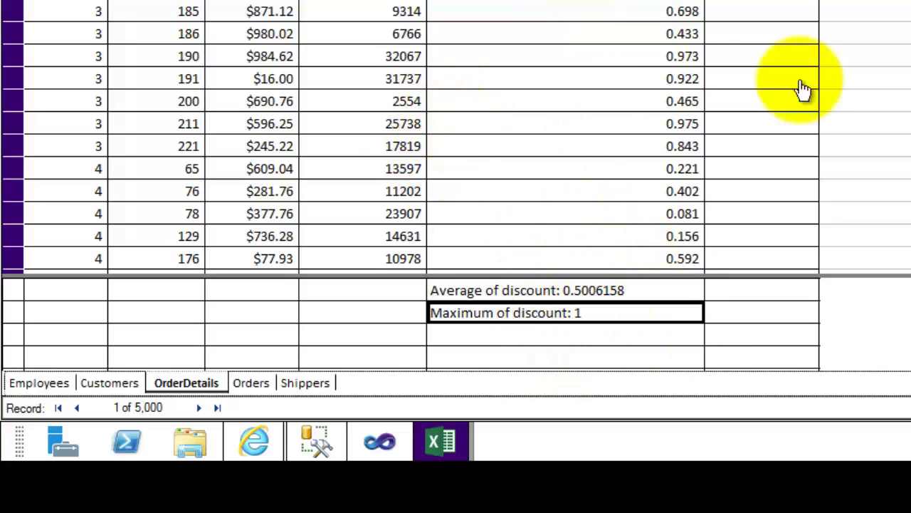
{"action": "left_click", "coordinate": [454, 335]}
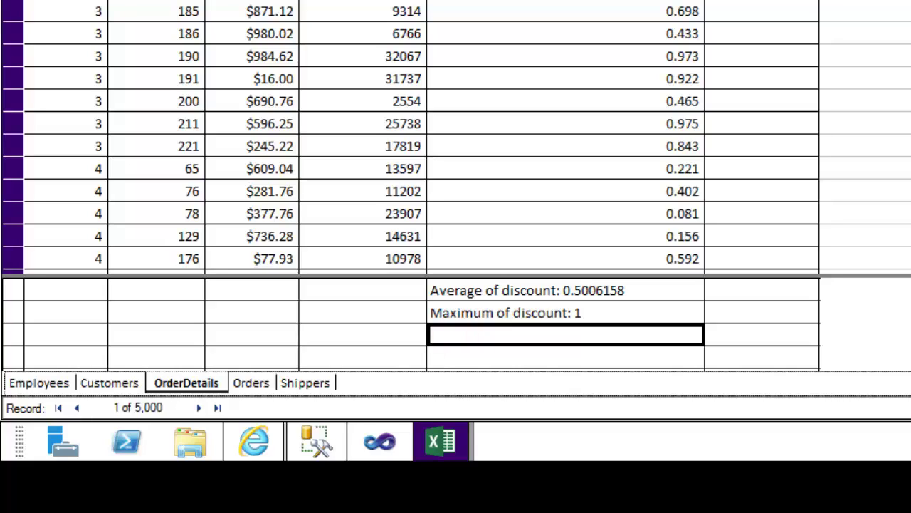
{"action": "left_click", "coordinate": [631, 314]}
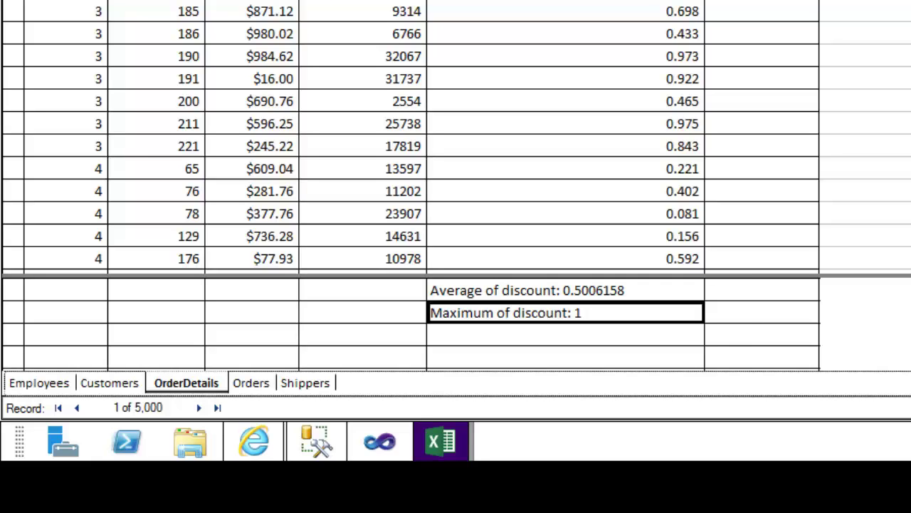
{"action": "left_click", "coordinate": [538, 339]}
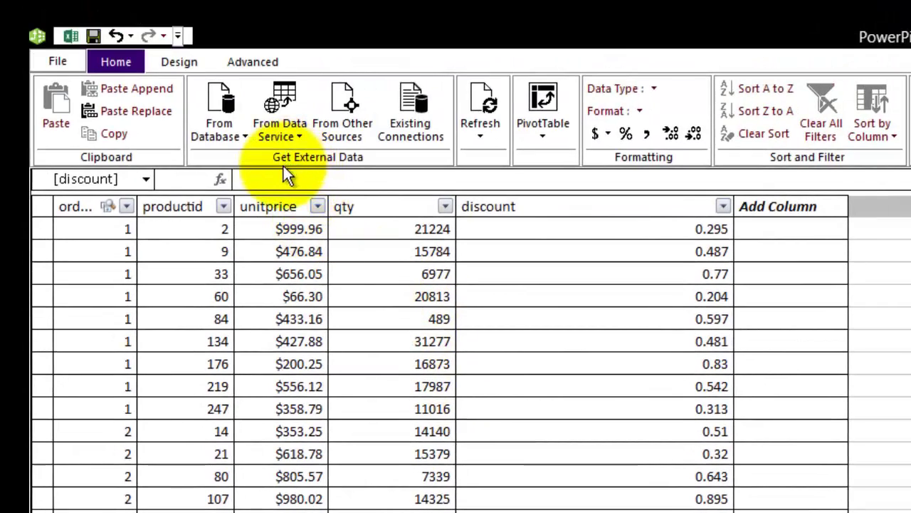
{"action": "left_click", "coordinate": [282, 179]}
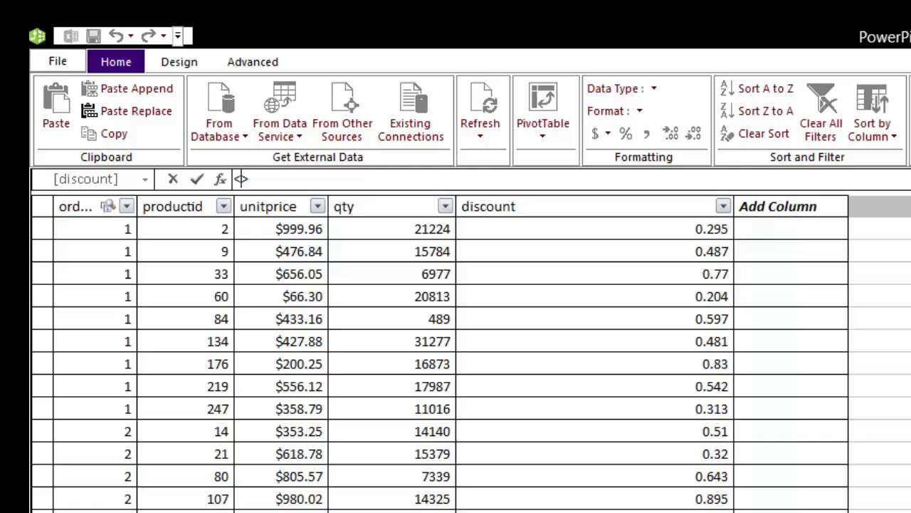
{"action": "type", "text": "NAme"}
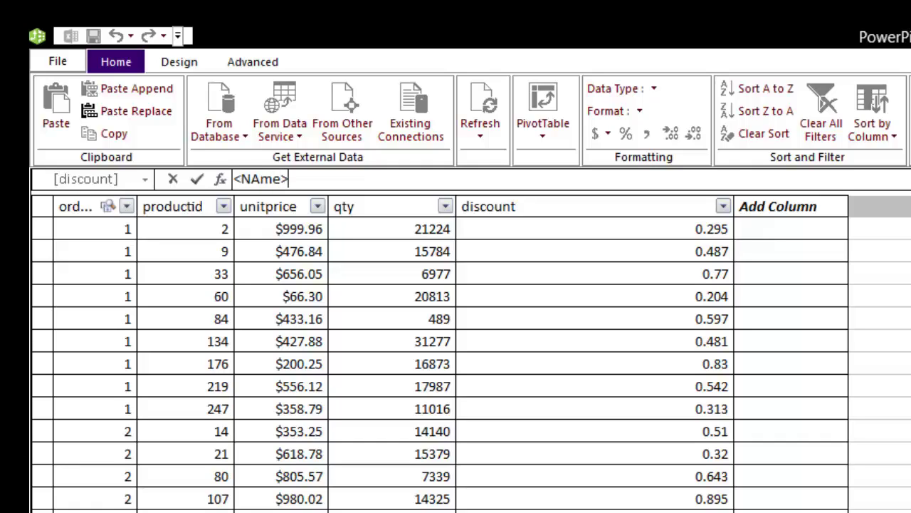
{"action": "left_click", "coordinate": [272, 179]}
{"action": "key", "text": "Delete"}
{"action": "type", "text": "ame>"}
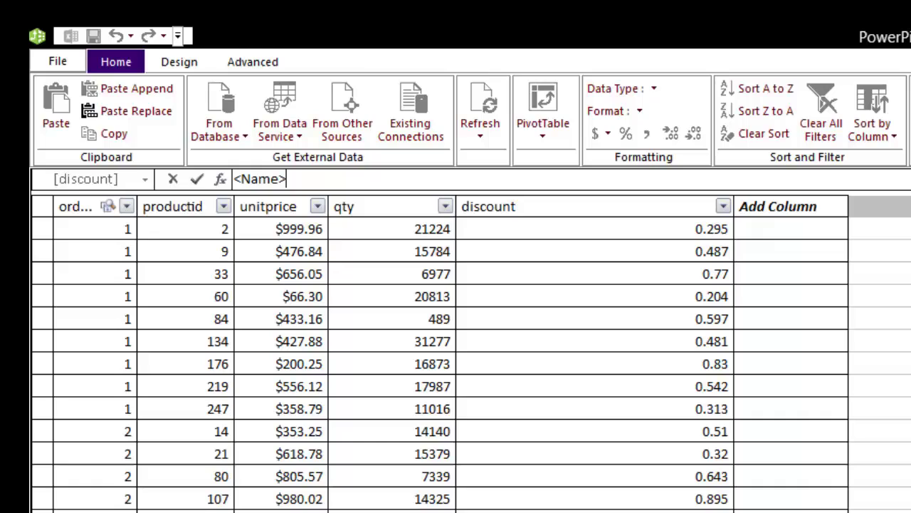
{"action": "type", "text": ":"}
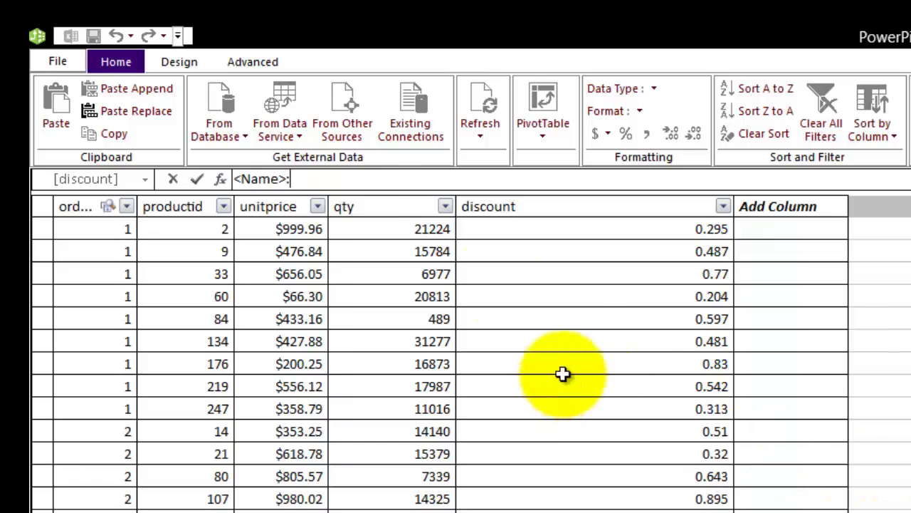
{"action": "left_click_drag", "start_coordinate": [297, 179], "coordinate": [214, 147]}
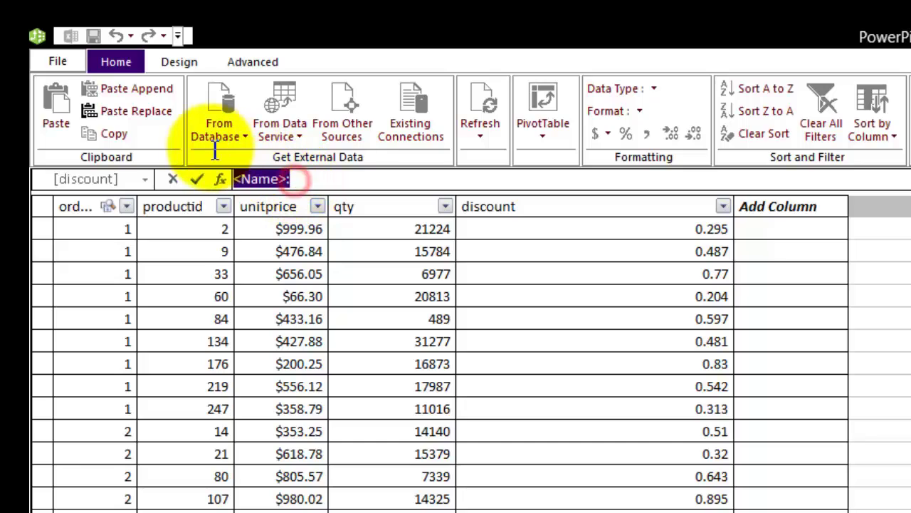
{"action": "key", "text": "BackSpace"}
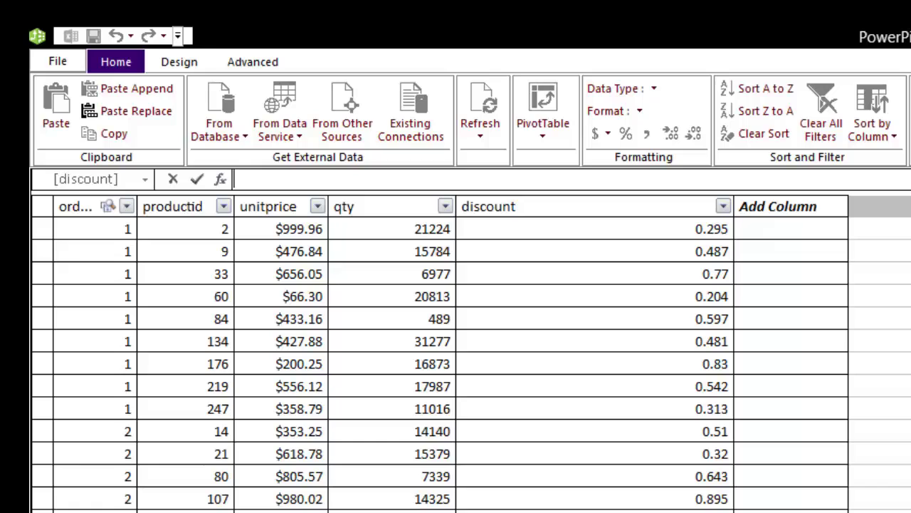
Switch to the Excel workbook and start a new PowerPivot calculated field for the OrderDetails table, with its formula ready for entry.
{"action": "key", "text": "alt+Tab"}
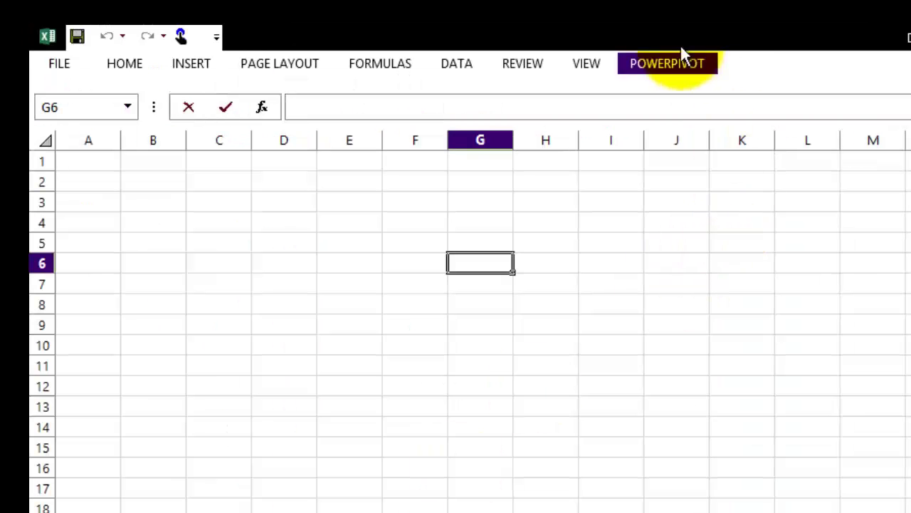
{"action": "left_click", "coordinate": [669, 62]}
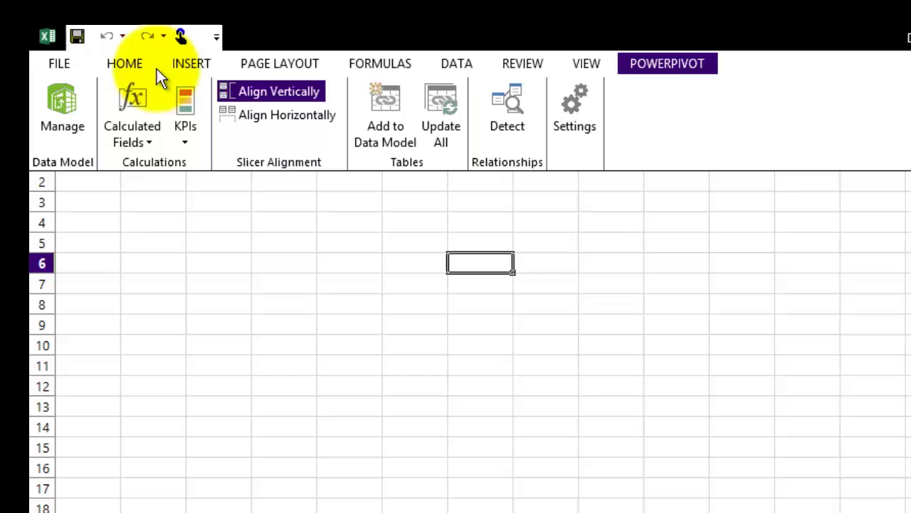
{"action": "left_click", "coordinate": [151, 144]}
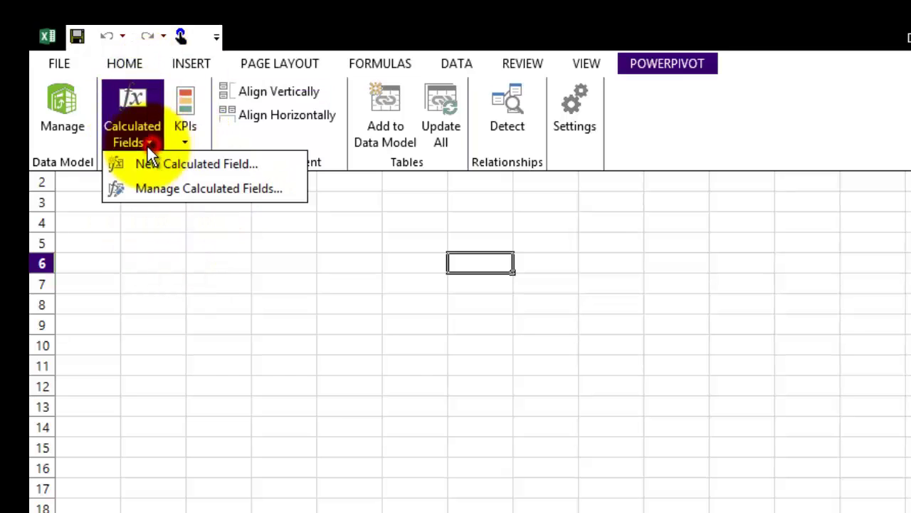
{"action": "left_click", "coordinate": [176, 171]}
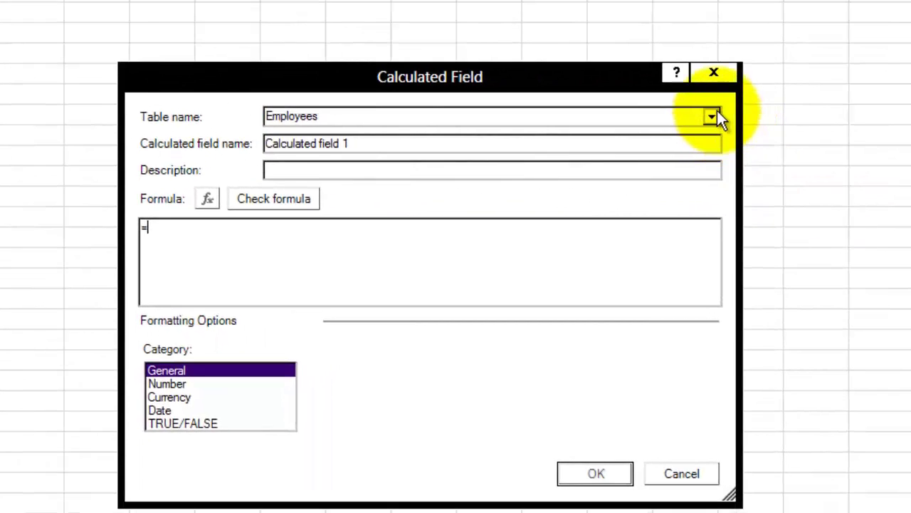
{"action": "left_click", "coordinate": [710, 118]}
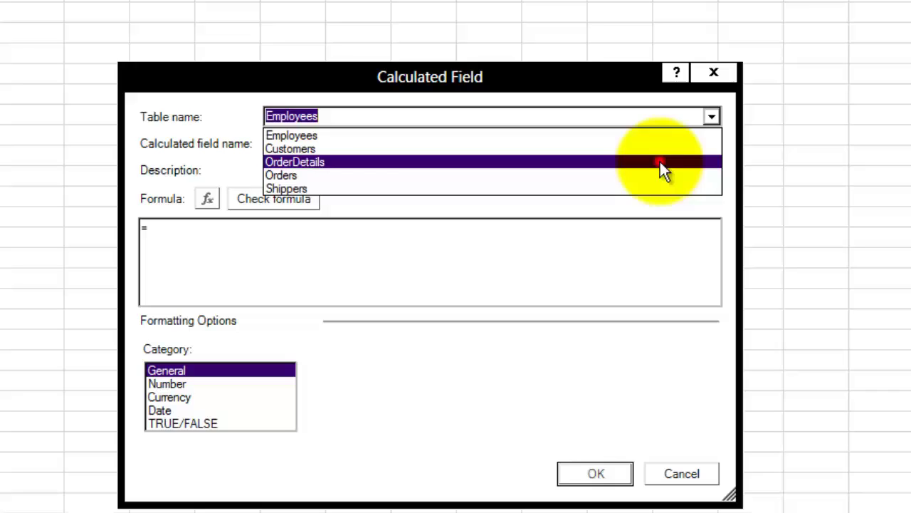
{"action": "left_click", "coordinate": [660, 162]}
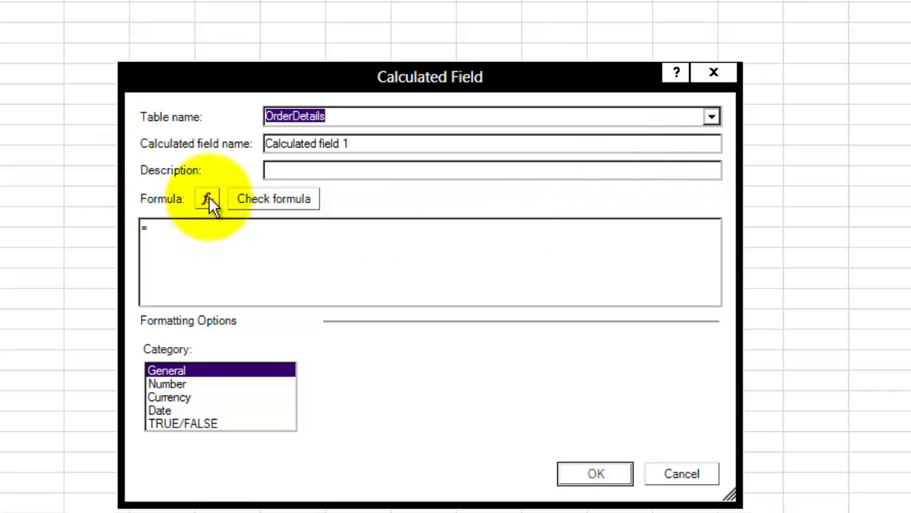
{"action": "left_click", "coordinate": [286, 172]}
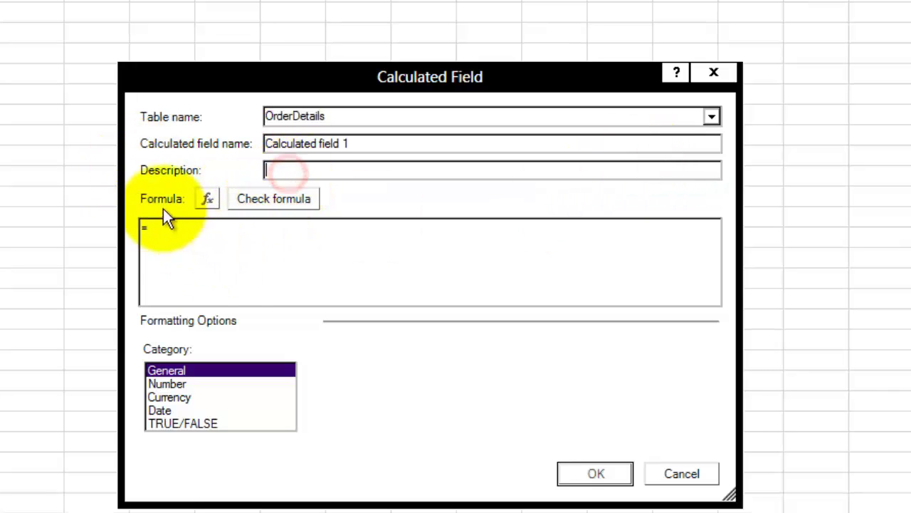
{"action": "left_click", "coordinate": [151, 227]}
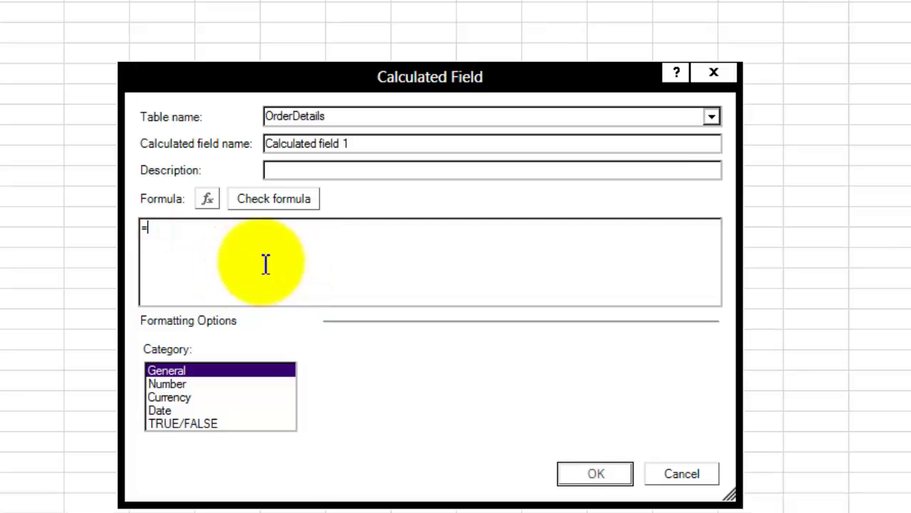